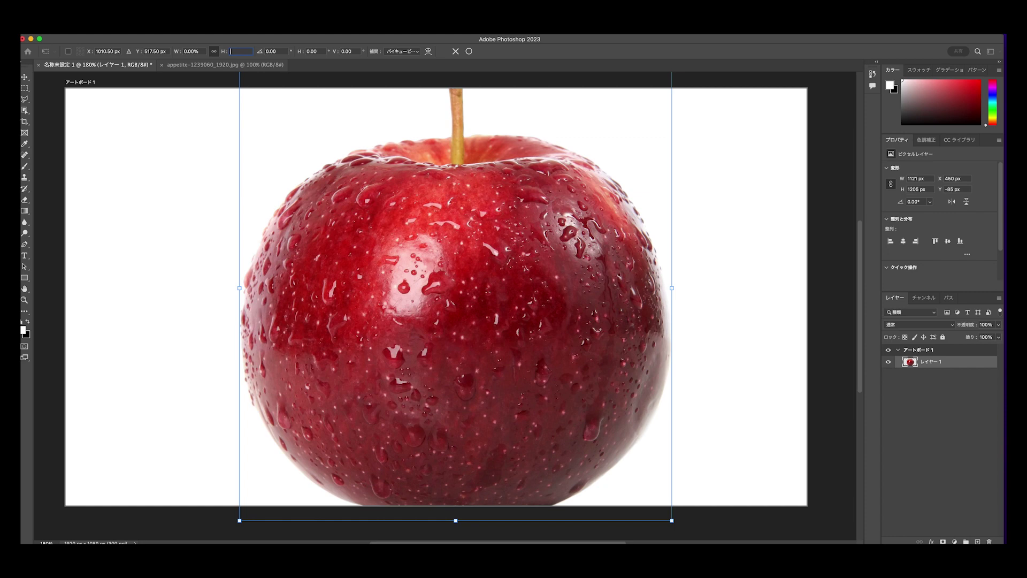
# Step: Scale the apple layer to 40% and move it to the upper middle of the artboard
pyautogui.write('40')
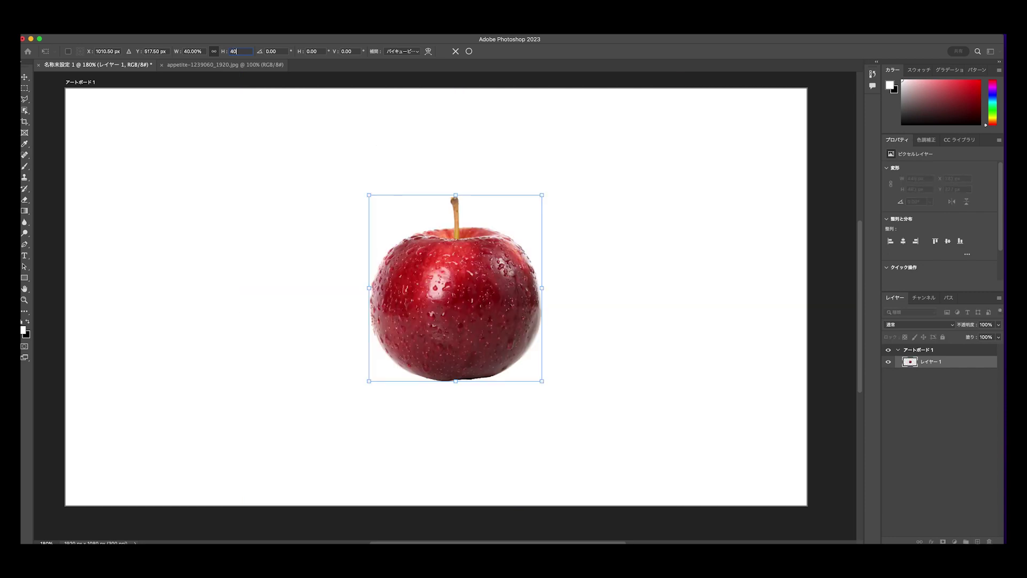
pyautogui.moveTo(454, 280); pyautogui.dragTo(437, 217)
pyautogui.click(637, 282)
# Step: Open the image water-2214921_1920.jpg from the downloads folder
pyautogui.click(71, 29)
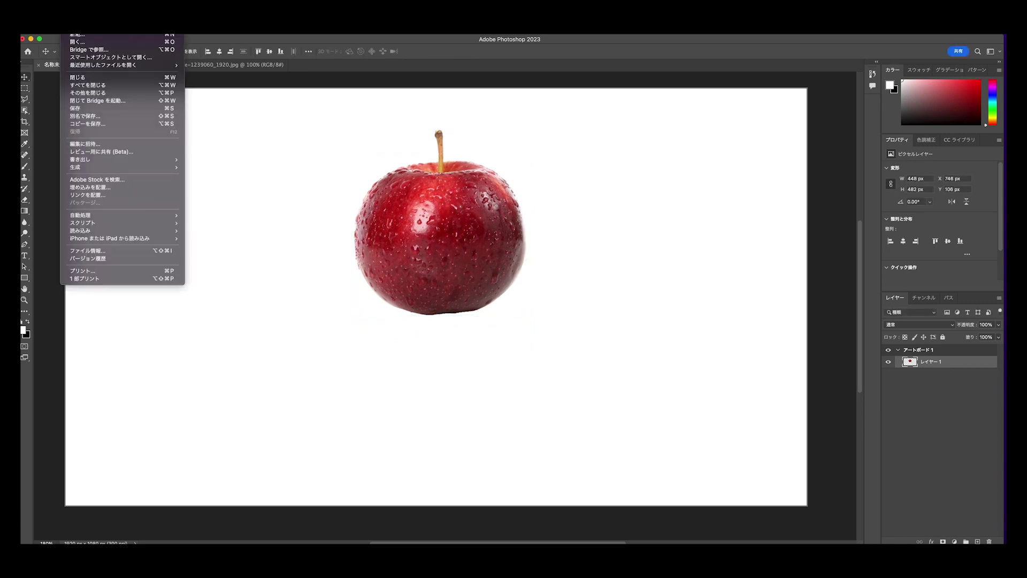
pyautogui.click(81, 42)
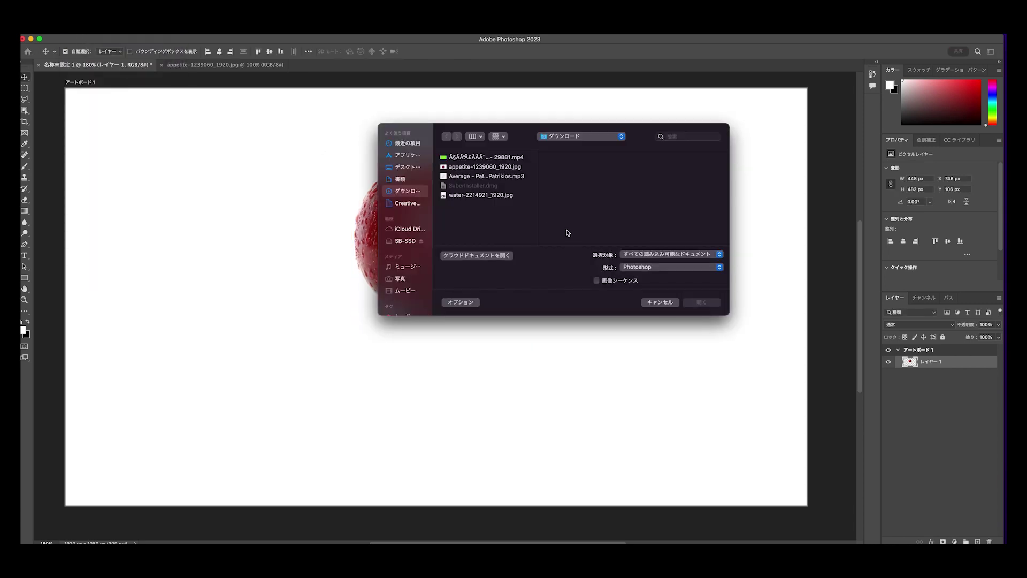
pyautogui.click(484, 197)
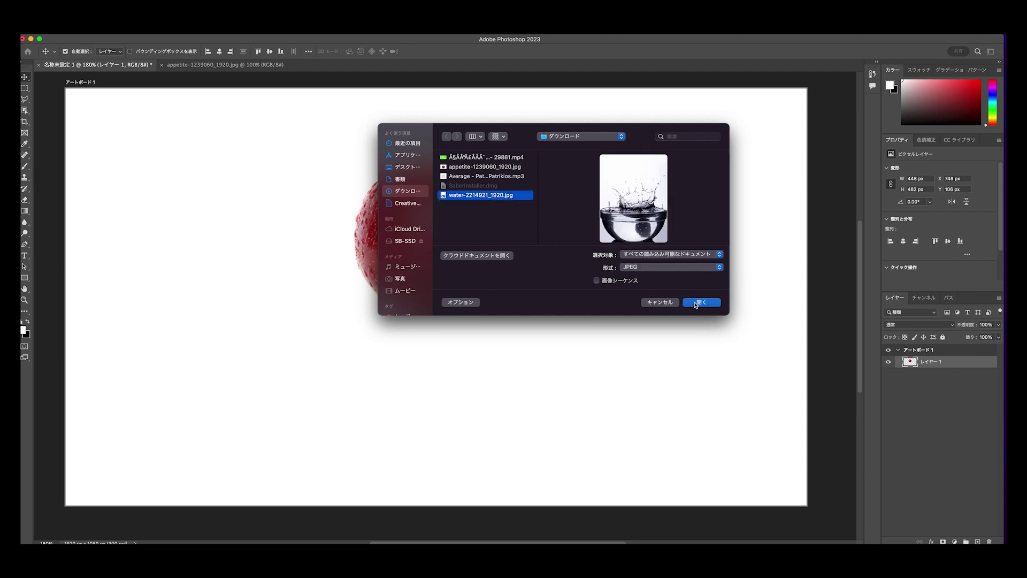
pyautogui.click(696, 303)
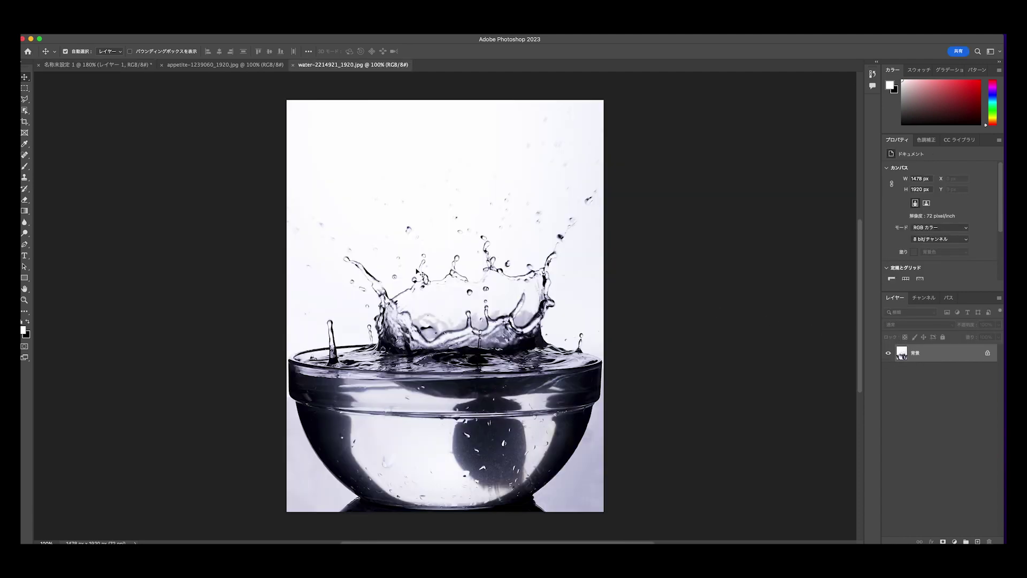
# Step: Unlock the water image's background layer and rotate it 180°
pyautogui.click(99, 29)
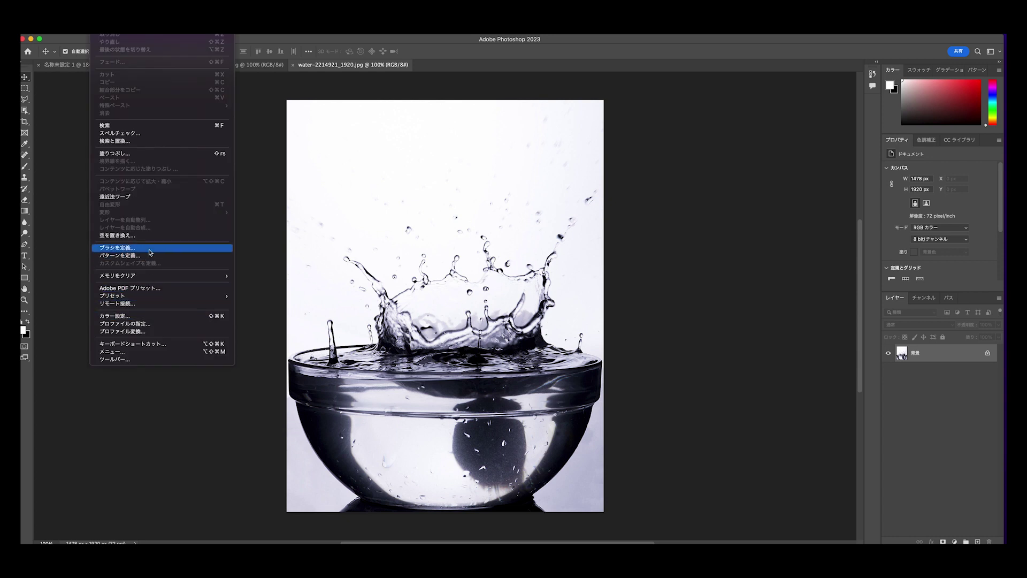
pyautogui.click(391, 354)
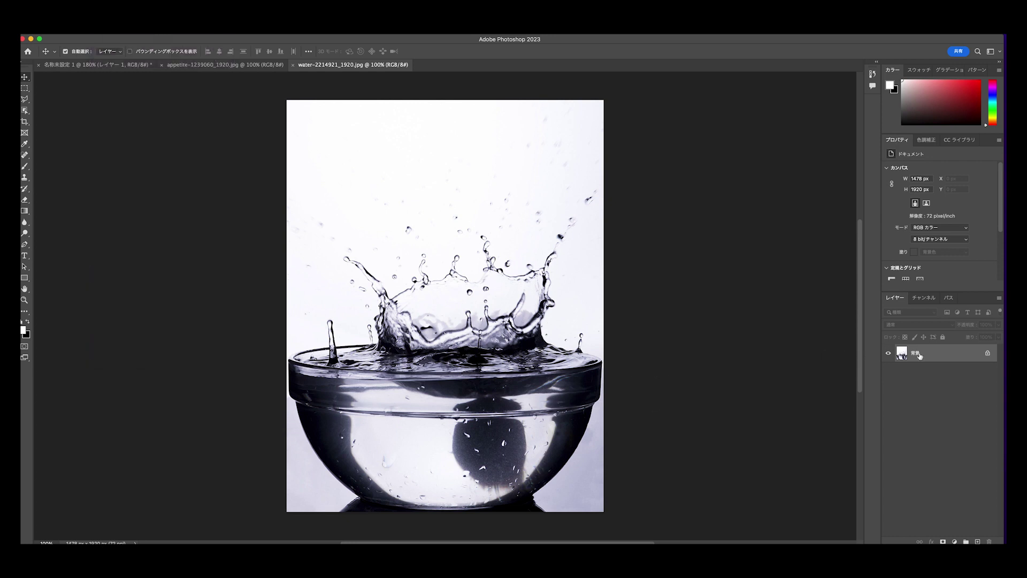
pyautogui.click(987, 354)
pyautogui.click(99, 29)
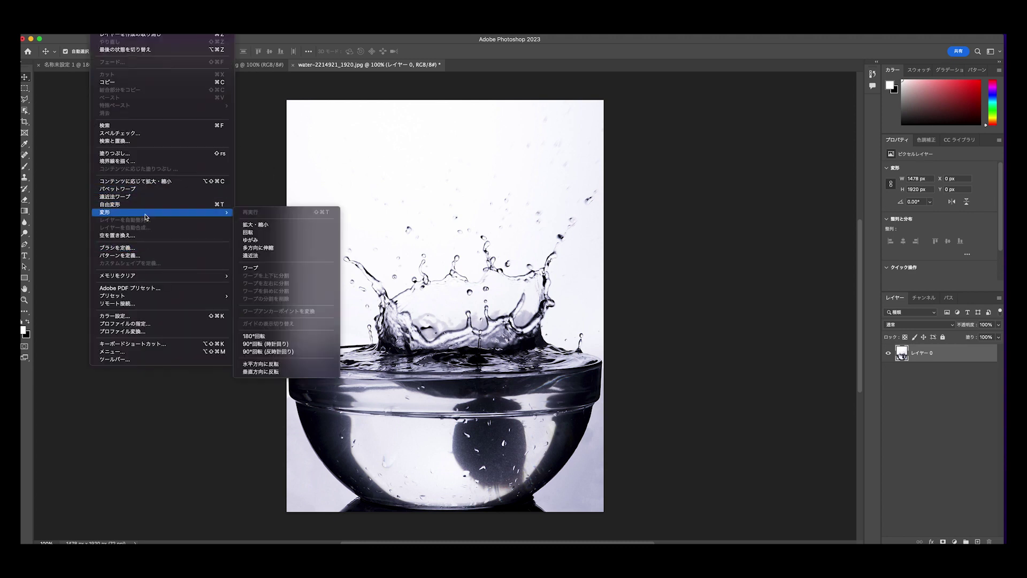
pyautogui.moveTo(230, 213)
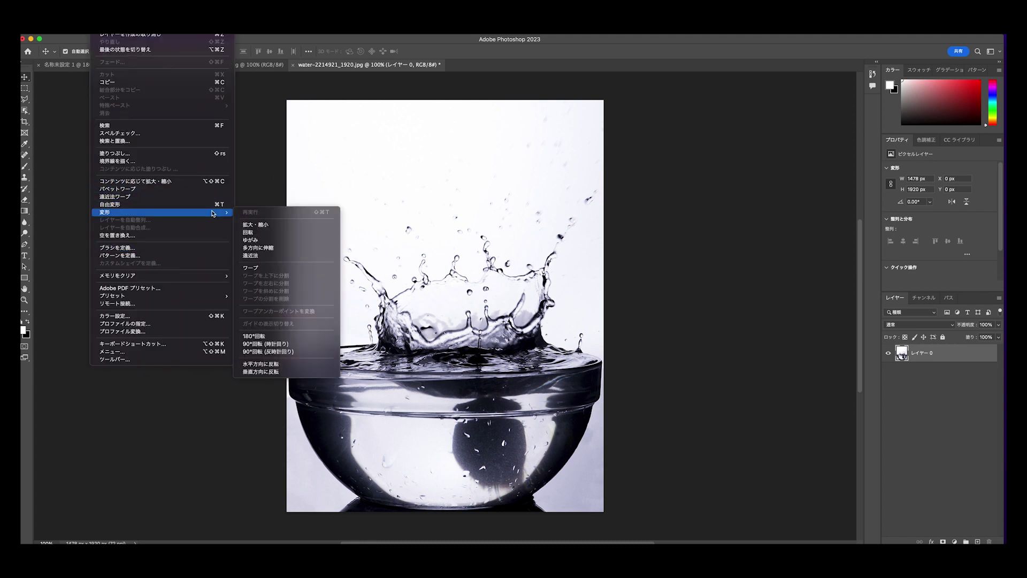
pyautogui.click(265, 336)
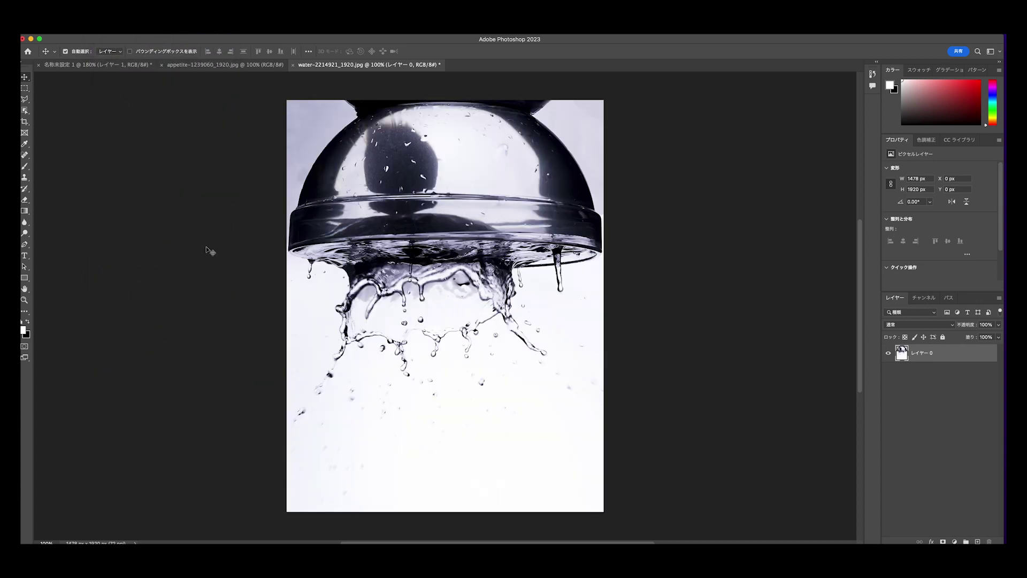
# Step: Select the white background around the upside-down splash with the Magic Wand and delete it
pyautogui.moveTo(26, 111); pyautogui.dragTo(69, 125)
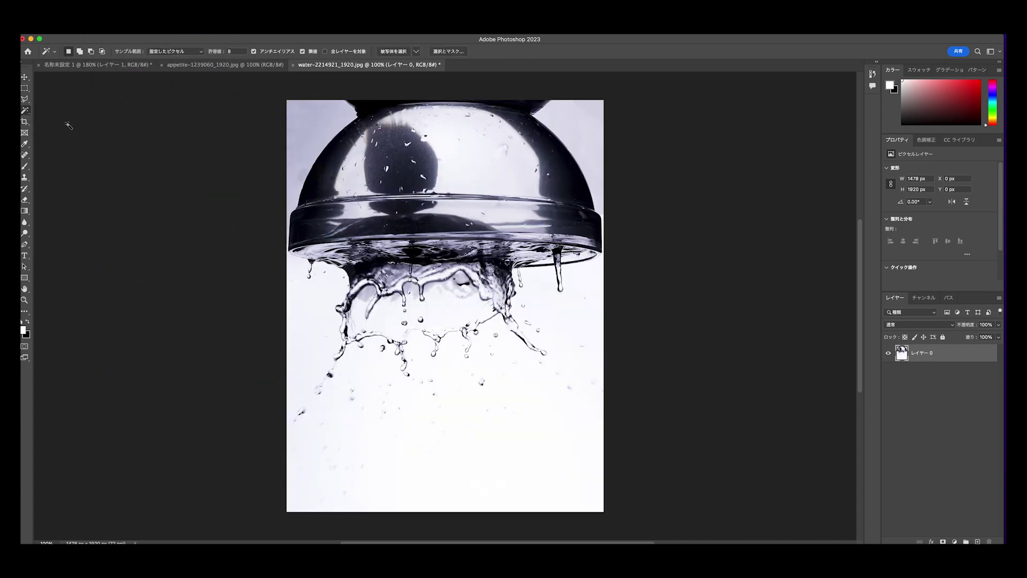
pyautogui.click(309, 356)
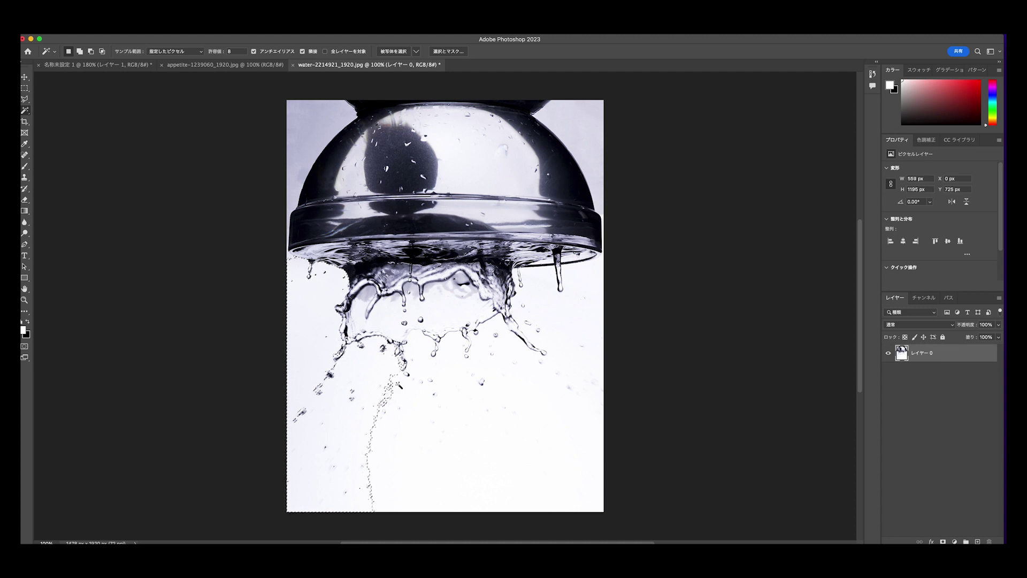
pyautogui.keyDown('shift'); pyautogui.click(467, 448); pyautogui.keyUp('shift')
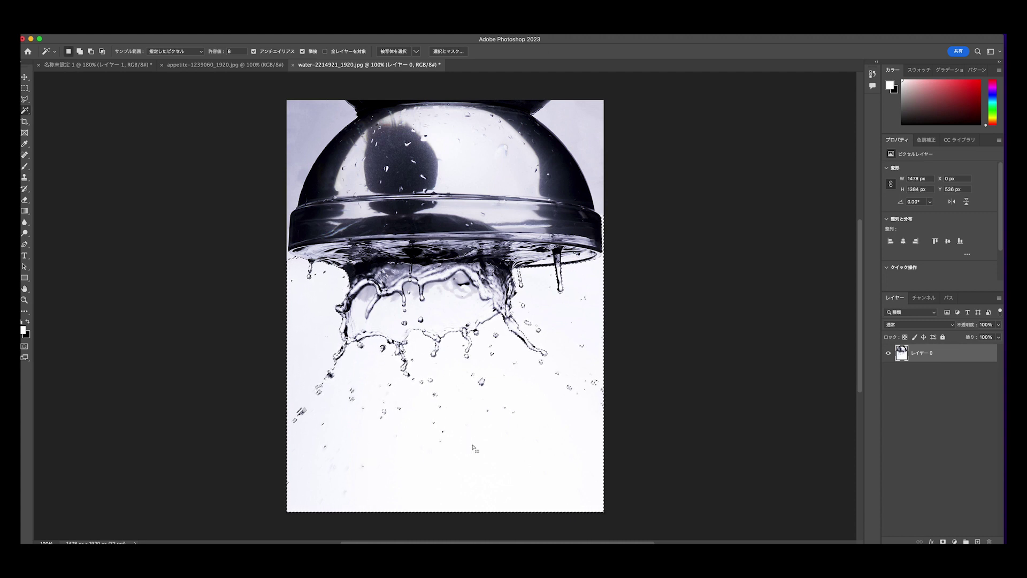
pyautogui.press('Delete')
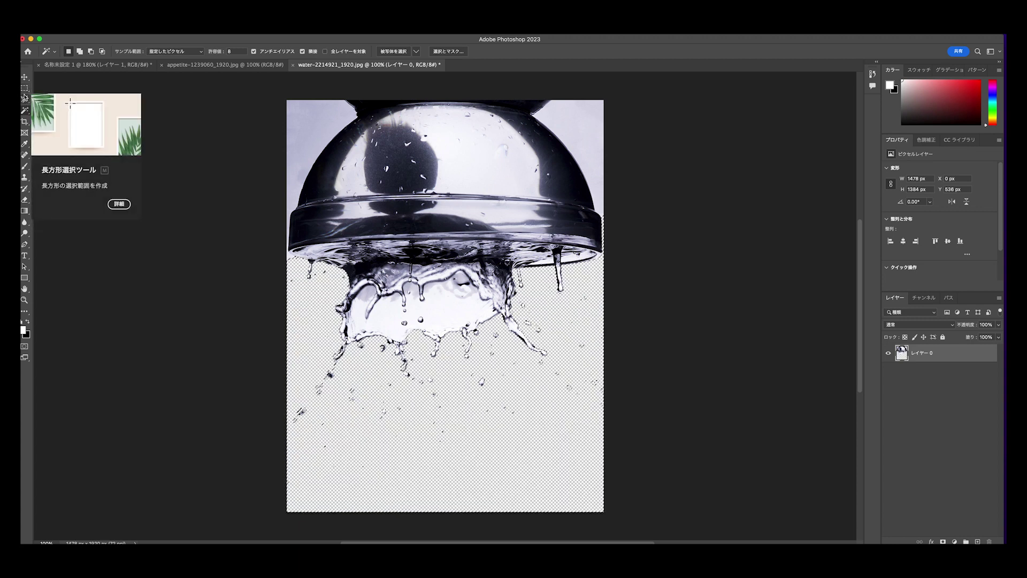
# Step: Outline the splash and its droplets below the bowl rim with the Polygonal Lasso
pyautogui.click(24, 99)
pyautogui.click(599, 268)
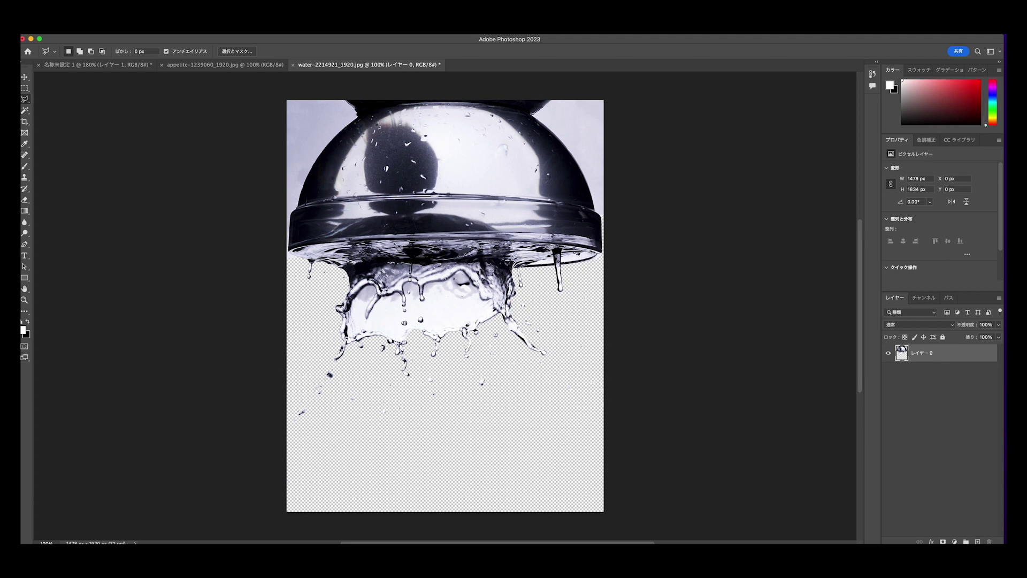
pyautogui.click(307, 259)
pyautogui.click(298, 262)
pyautogui.click(288, 434)
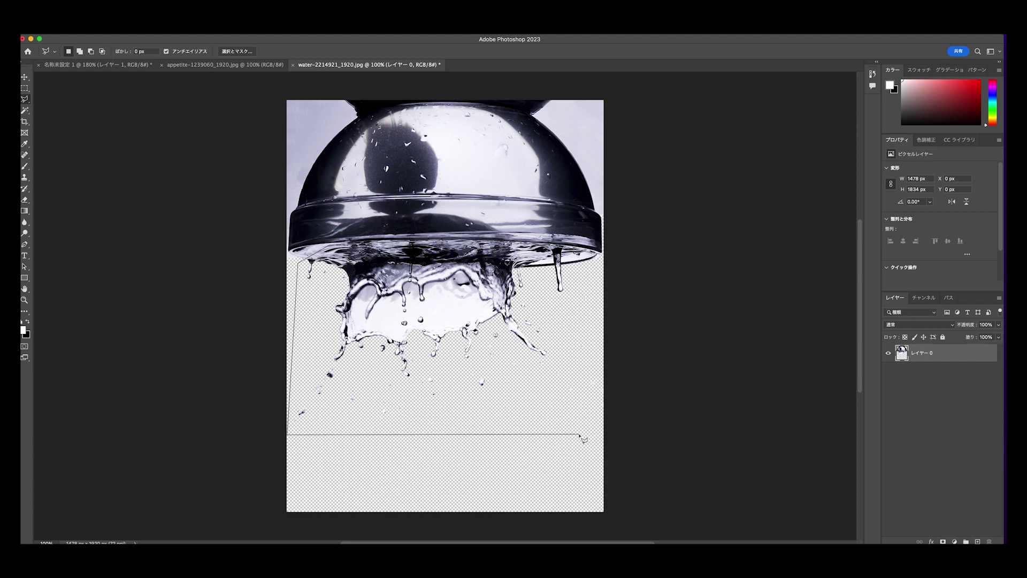
pyautogui.doubleClick(601, 258)
pyautogui.hscroll(-1, 597, 260)
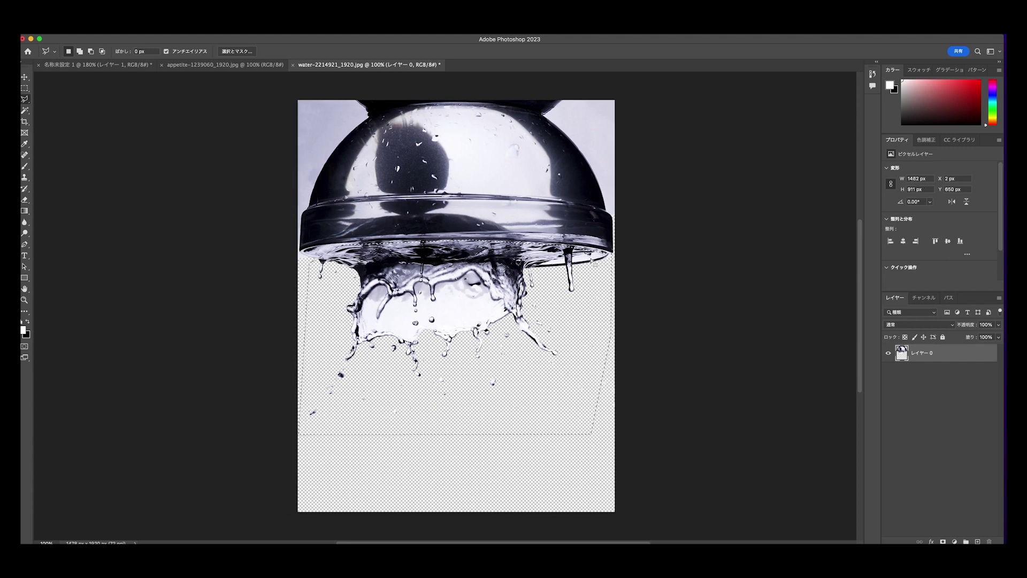
# Step: Move the selected splash into the apple document, over the lower part of the apple
pyautogui.click(24, 76)
pyautogui.moveTo(423, 255); pyautogui.dragTo(139, 65)
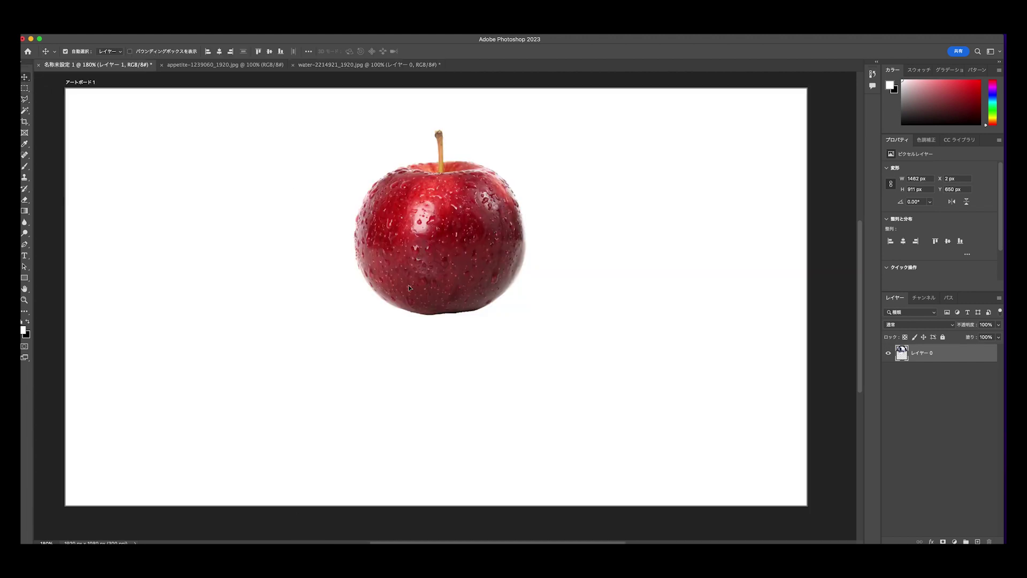
pyautogui.moveTo(412, 285); pyautogui.dragTo(477, 293)
# Step: Free-transform the splash to about 753 px wide and 476 px high, and place it just below the apple
pyautogui.click(99, 27)
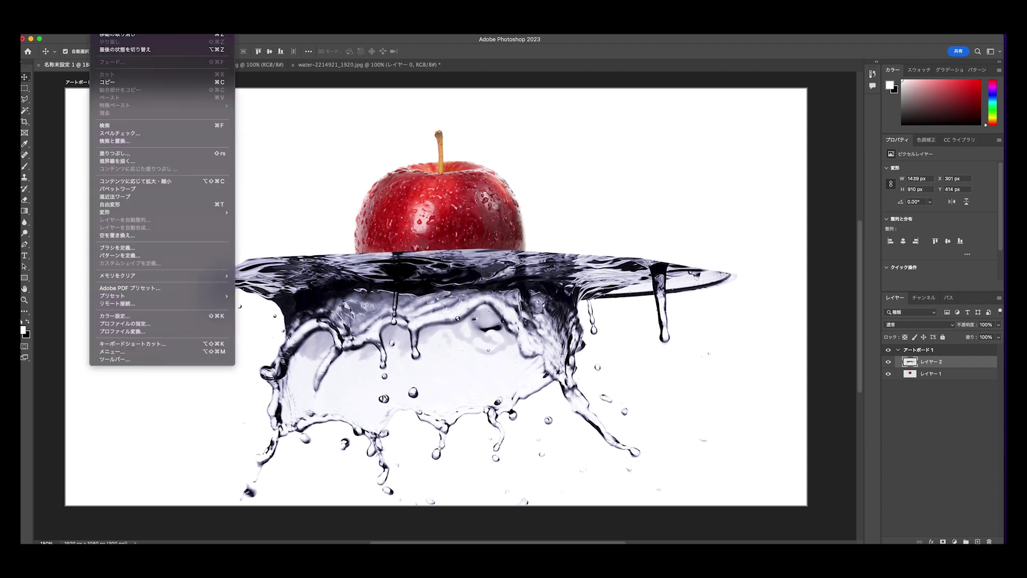
pyautogui.click(145, 203)
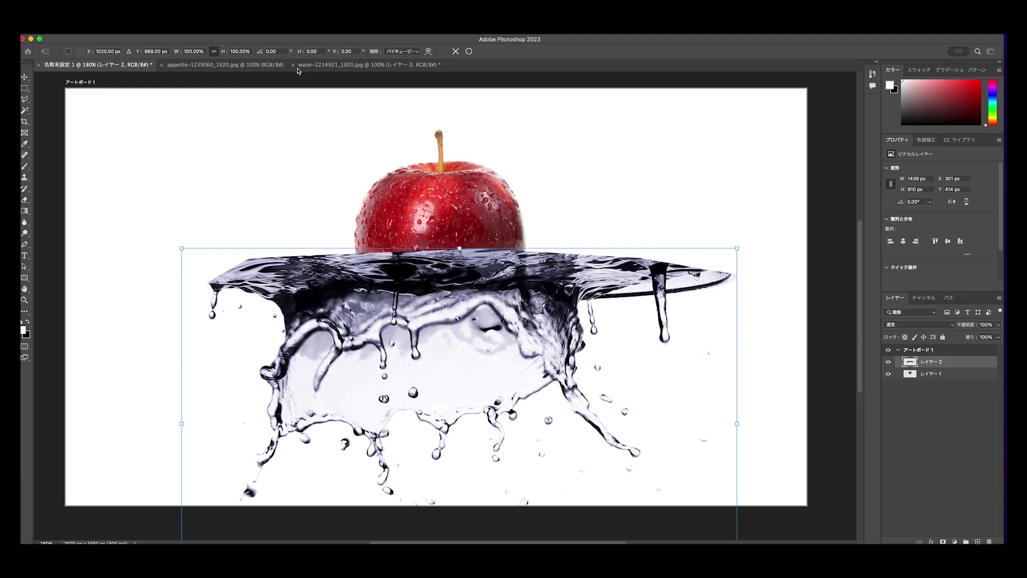
pyautogui.moveTo(738, 247); pyautogui.dragTo(491, 405)
pyautogui.moveTo(359, 403); pyautogui.dragTo(499, 249)
pyautogui.moveTo(624, 358); pyautogui.dragTo(584, 357)
pyautogui.moveTo(507, 357)
pyautogui.mouseDown()
pyautogui.moveTo(525, 355)
pyautogui.moveTo(514, 346)
pyautogui.mouseUp()
pyautogui.moveTo(592, 351); pyautogui.dragTo(571, 360)
pyautogui.press('Return')
pyautogui.hscroll(-3, 645, 360)
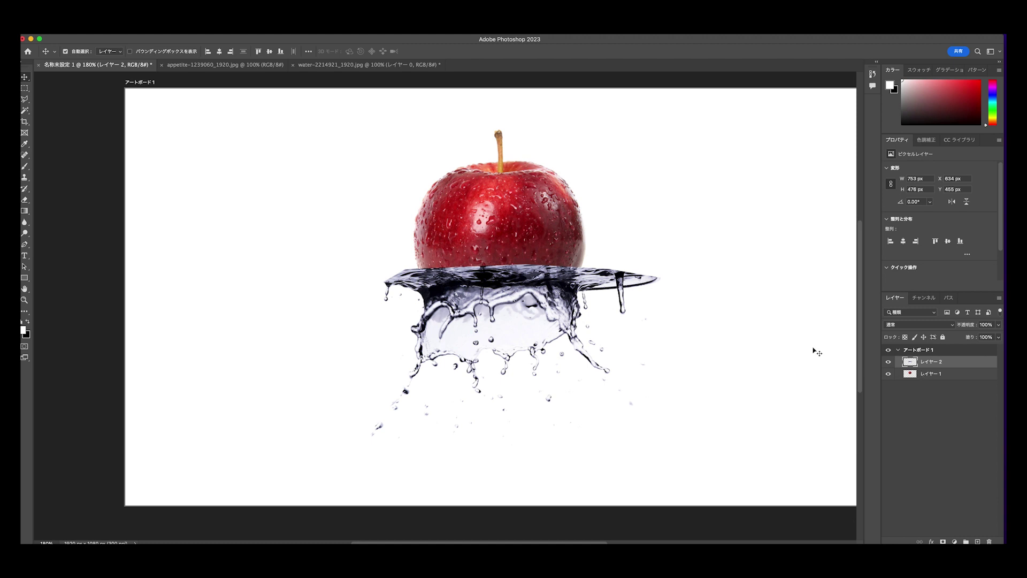
pyautogui.click(673, 330)
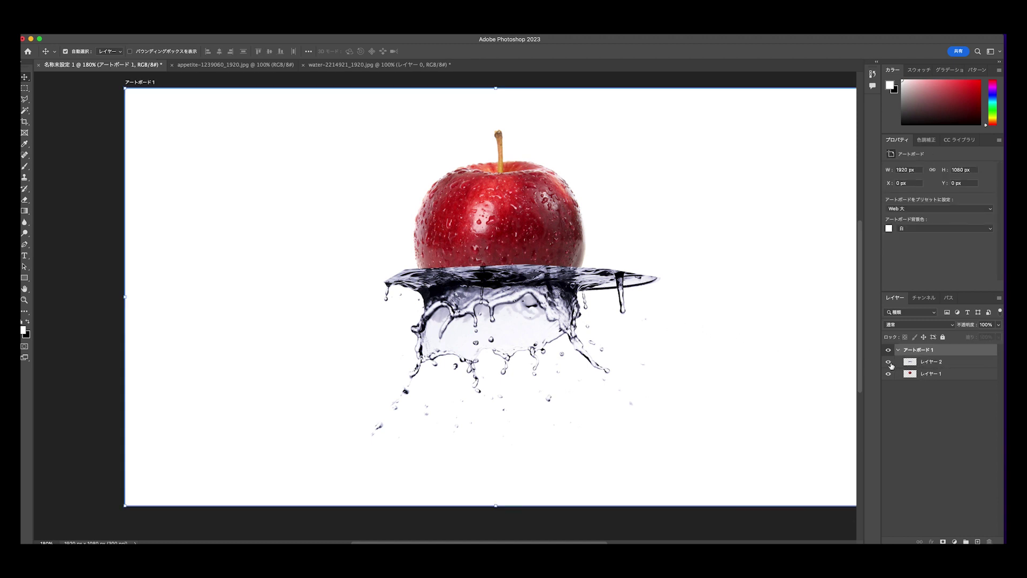
pyautogui.moveTo(558, 305); pyautogui.dragTo(542, 365)
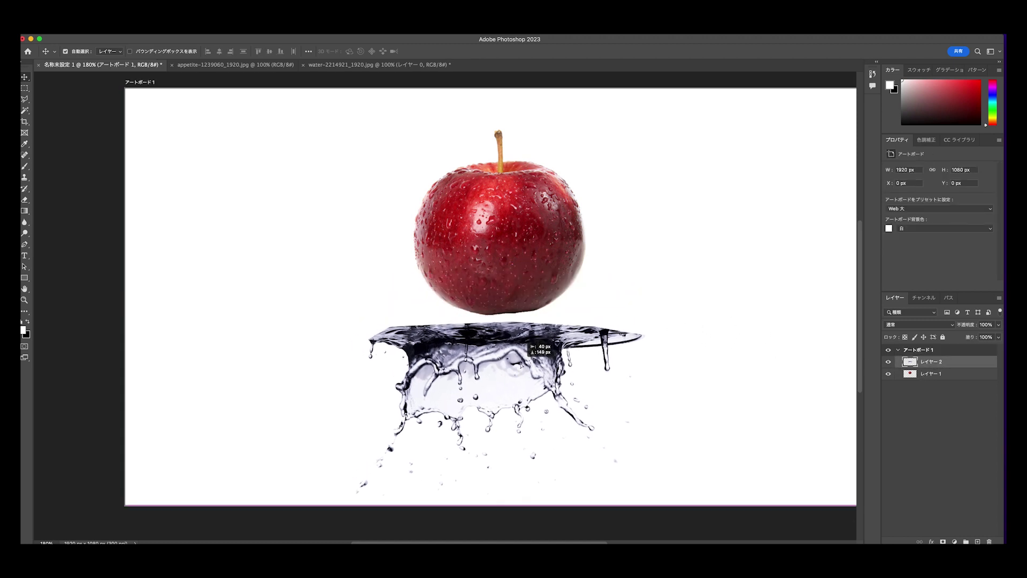
# Step: Add a layer mask to the apple layer and erase the bottom of the apple at 40% opacity
pyautogui.click(951, 374)
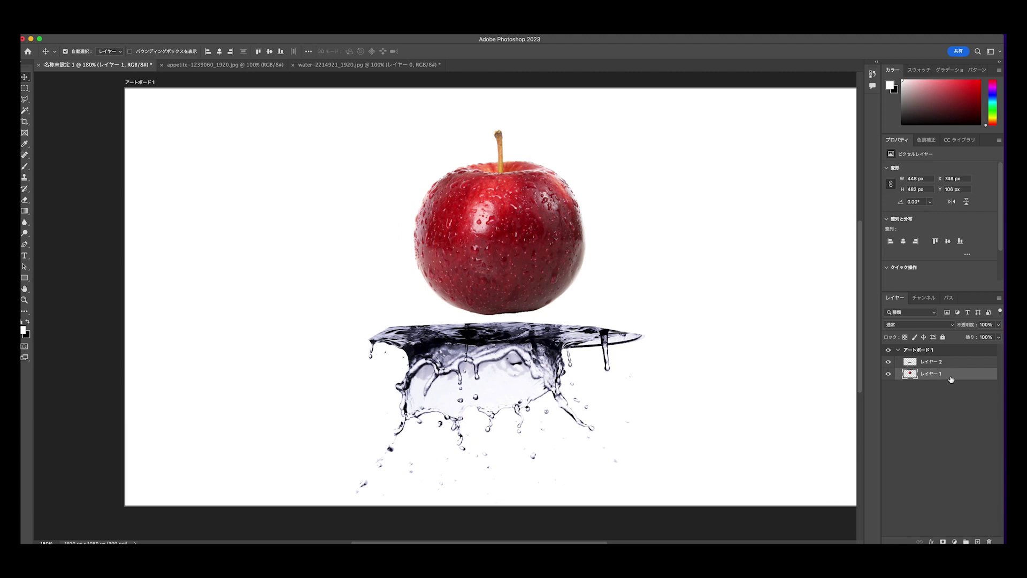
pyautogui.click(945, 542)
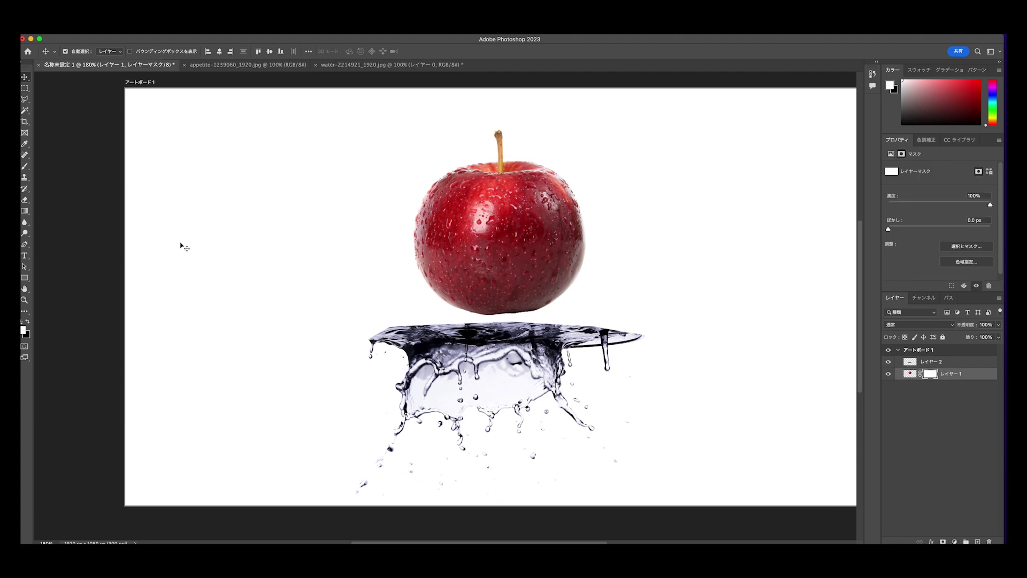
pyautogui.click(25, 203)
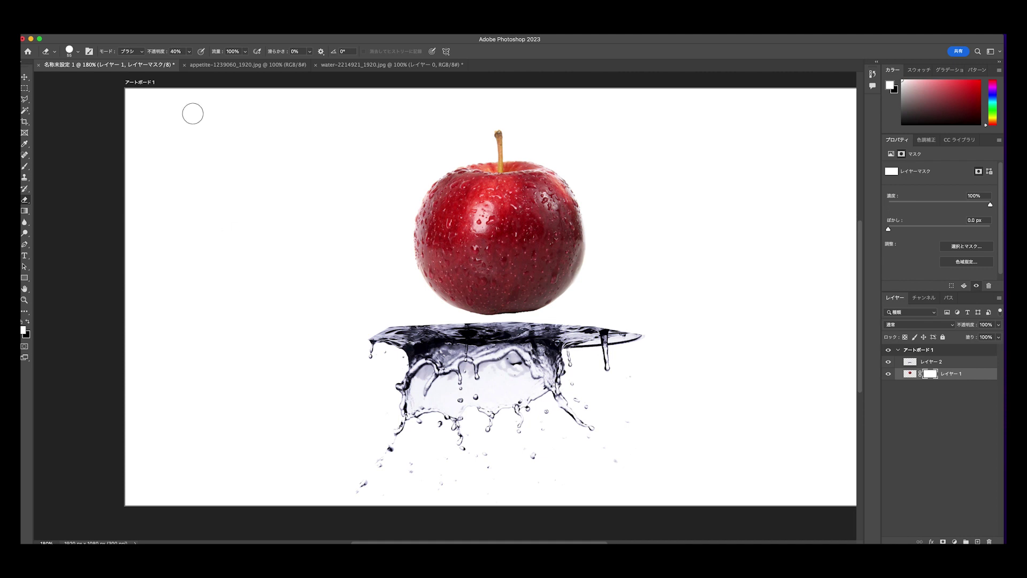
pyautogui.hscroll(2, 402, 296)
pyautogui.moveTo(440, 309)
pyautogui.mouseDown()
pyautogui.moveTo(556, 302)
pyautogui.moveTo(423, 307)
pyautogui.moveTo(557, 298)
pyautogui.moveTo(407, 294)
pyautogui.moveTo(601, 295)
pyautogui.mouseUp()
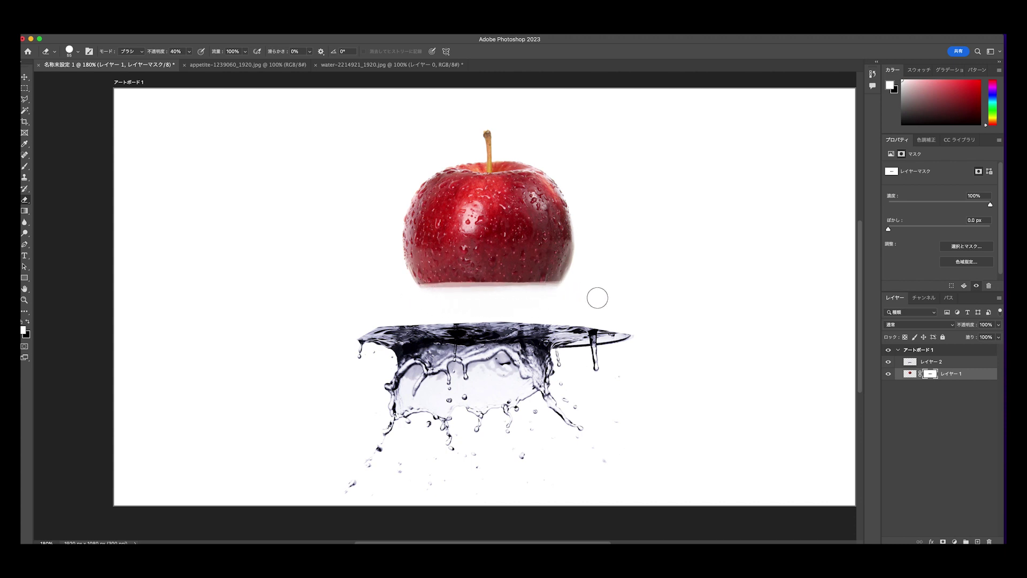
# Step: Move the splash closer to the apple and delete the flat water surface along its top and both protruding sides
pyautogui.click(25, 79)
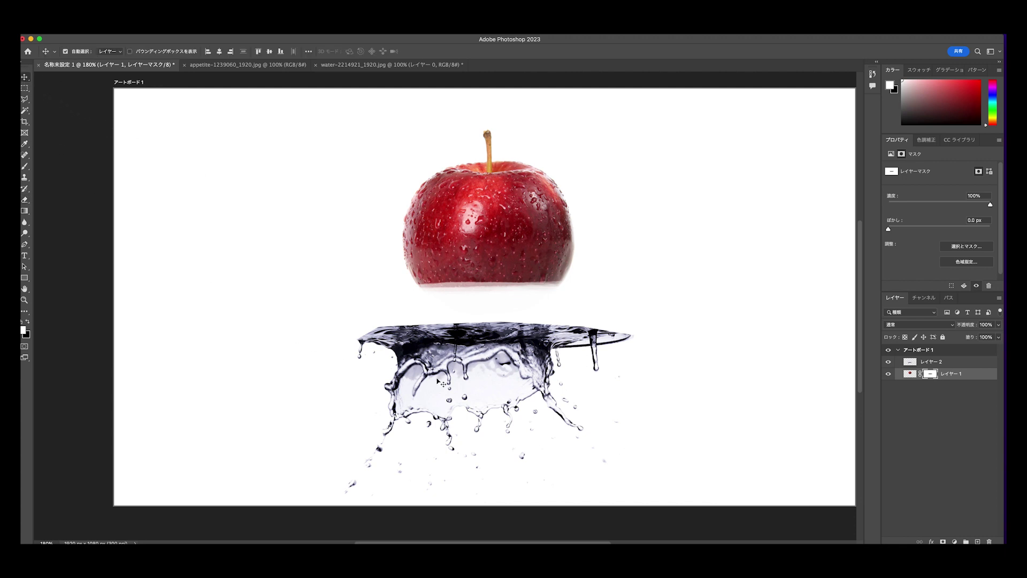
pyautogui.moveTo(486, 368); pyautogui.dragTo(499, 341)
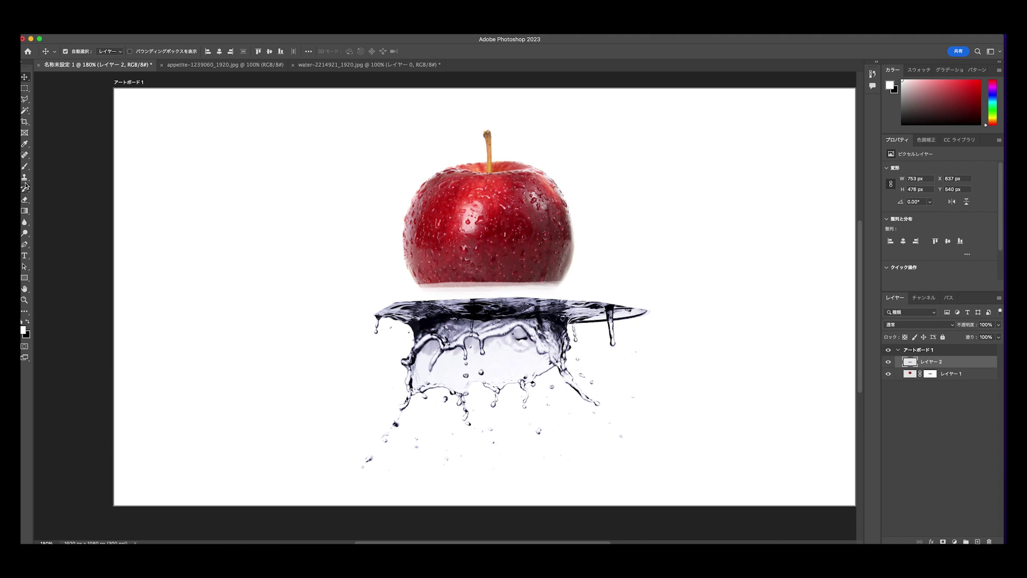
pyautogui.press('m')
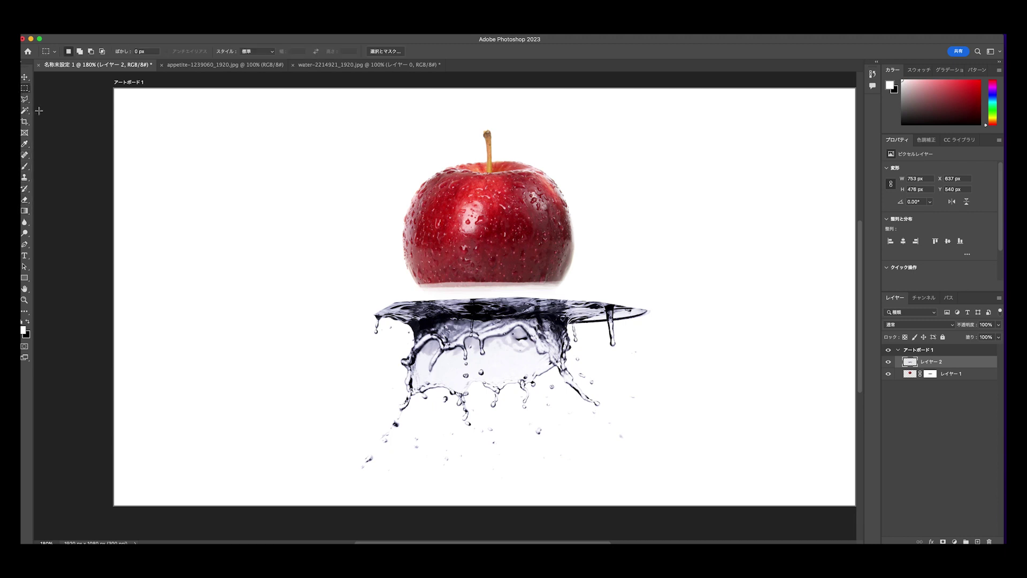
pyautogui.moveTo(406, 337); pyautogui.dragTo(353, 287)
pyautogui.press('Delete')
pyautogui.moveTo(661, 345)
pyautogui.mouseDown()
pyautogui.moveTo(574, 291)
pyautogui.moveTo(580, 315)
pyautogui.moveTo(569, 306)
pyautogui.moveTo(381, 294)
pyautogui.mouseUp()
pyautogui.press('Delete')
pyautogui.click(568, 291)
pyautogui.press('Delete')
pyautogui.click(583, 312)
pyautogui.press('Delete')
pyautogui.click(407, 302)
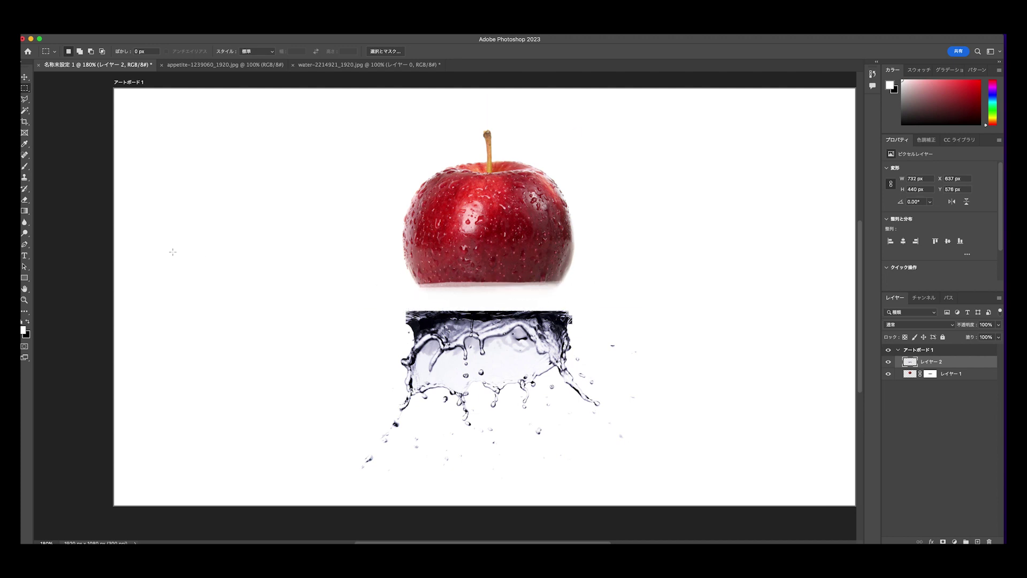
# Step: Move the trimmed splash up so its top edge meets the cut bottom of the apple
pyautogui.click(24, 77)
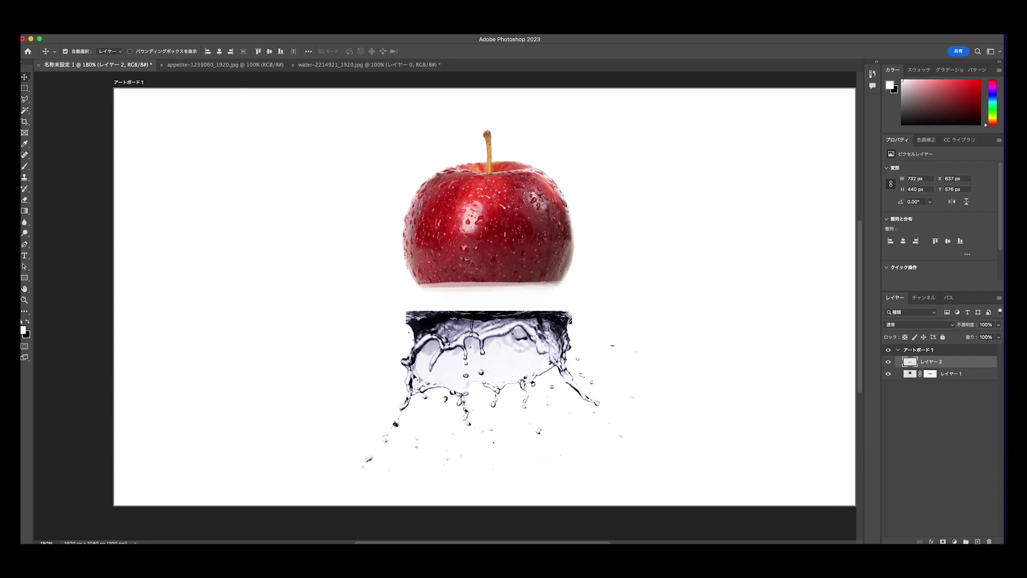
pyautogui.moveTo(485, 343); pyautogui.dragTo(483, 296)
pyautogui.hscroll(-2, 468, 378)
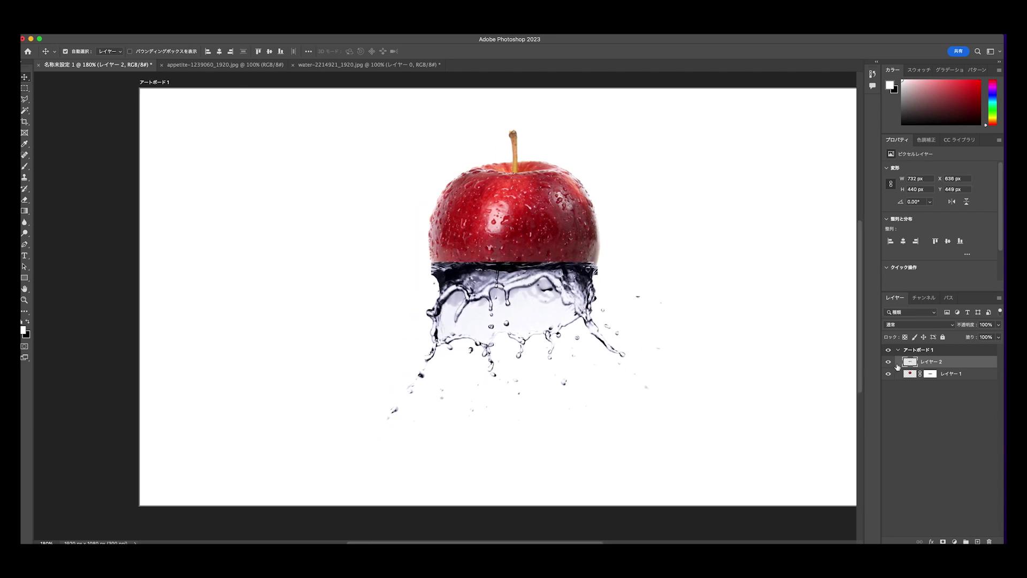
# Step: Add a layer mask to the splash layer and erase its dark top edge at 40% opacity to blend it into the apple
pyautogui.click(944, 541)
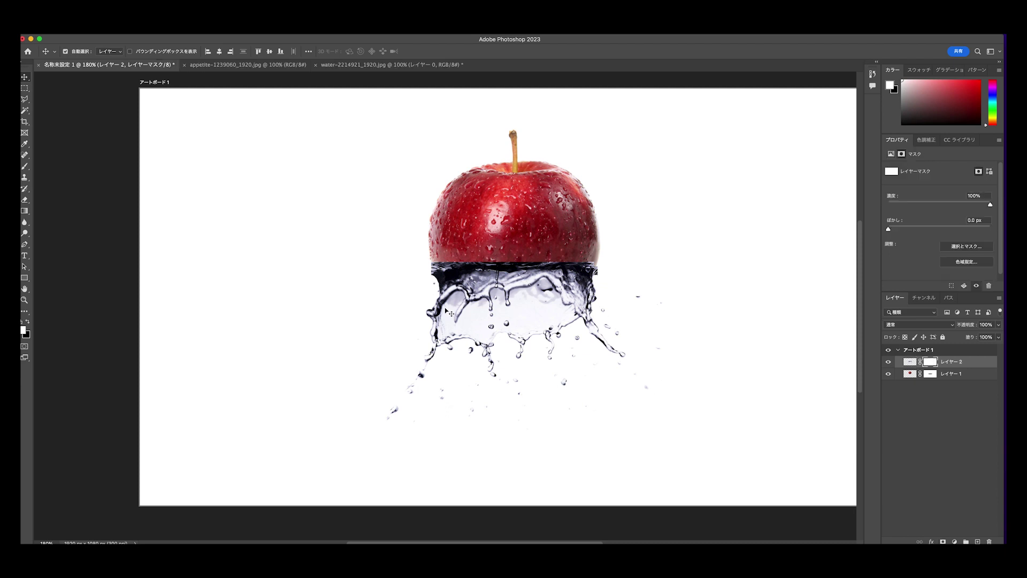
pyautogui.click(24, 200)
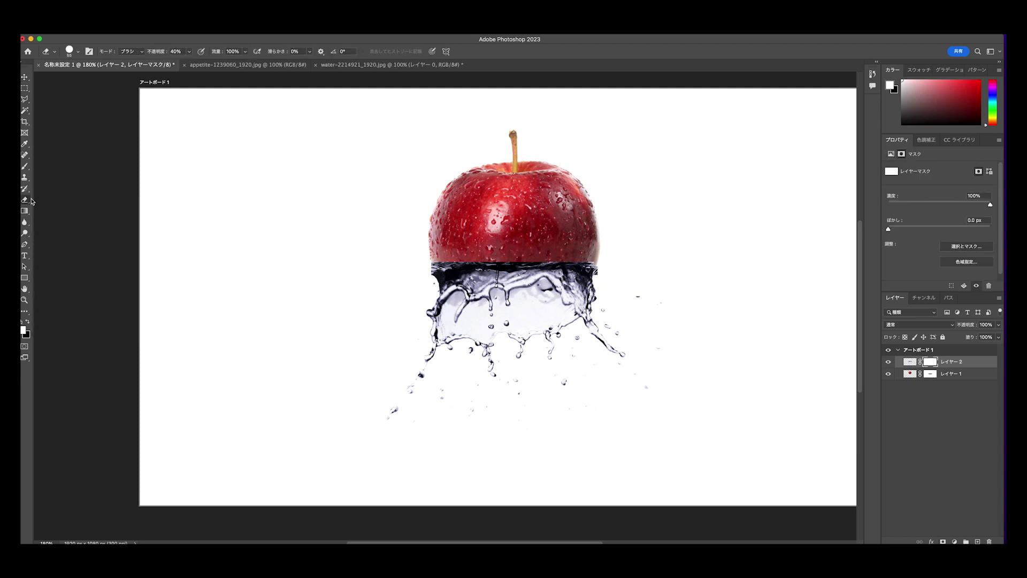
pyautogui.moveTo(603, 265); pyautogui.dragTo(415, 266)
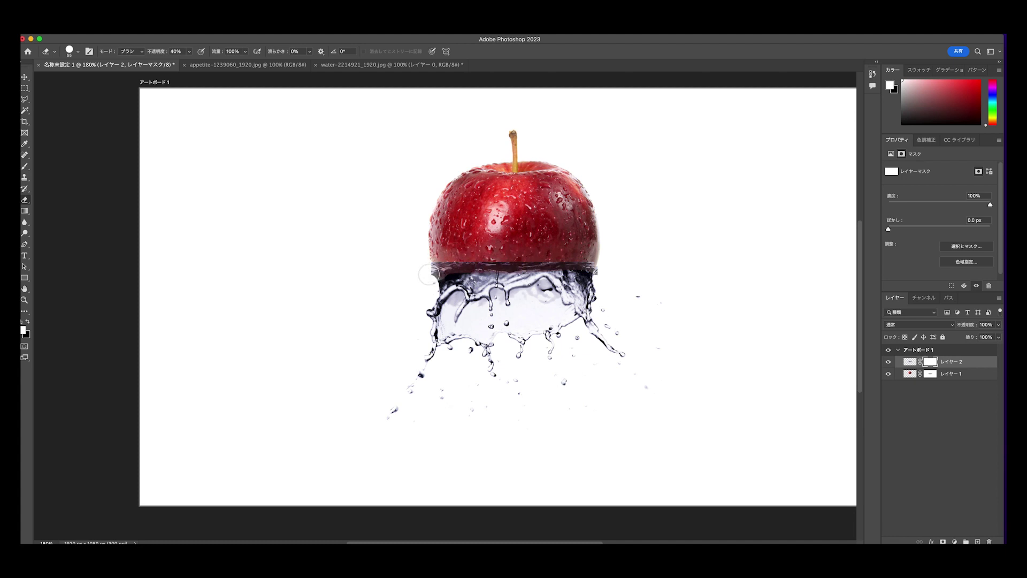
pyautogui.moveTo(539, 257)
pyautogui.mouseDown()
pyautogui.moveTo(607, 256)
pyautogui.moveTo(567, 267)
pyautogui.mouseUp()
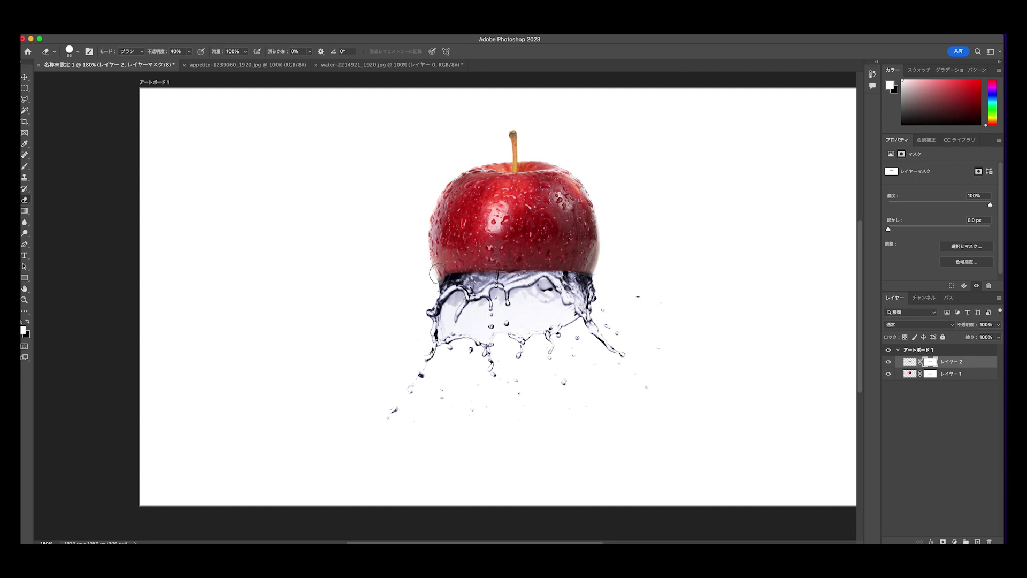
pyautogui.click(25, 79)
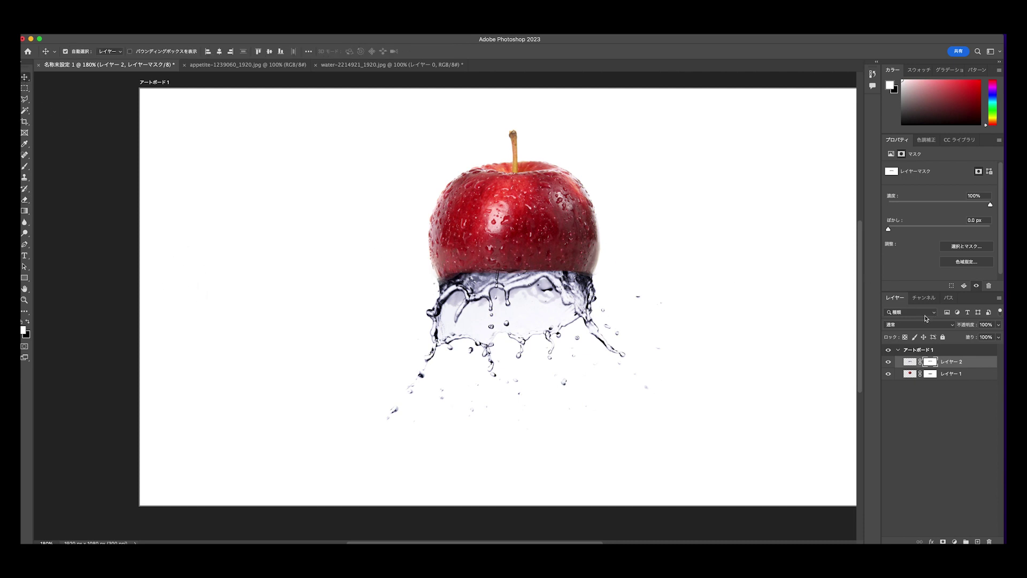
# Step: Lower the splash layer's fill to 57%
pyautogui.click(997, 337)
pyautogui.moveTo(991, 346); pyautogui.dragTo(986, 349)
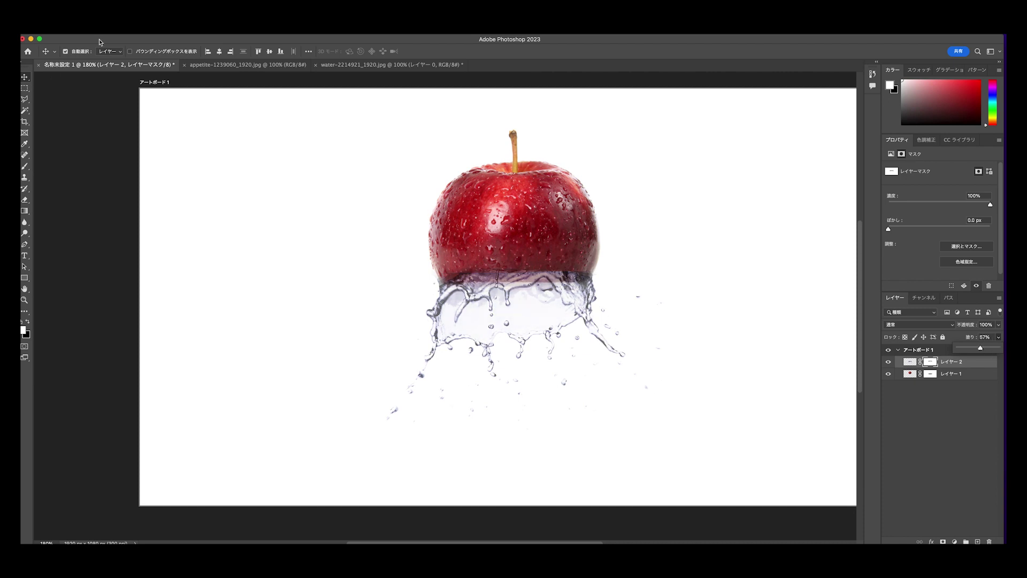
# Step: Start a Warp on the splash, stretching its lower-left corner downward and pulling its upper-left edge inward
pyautogui.click(104, 21)
pyautogui.moveTo(138, 215)
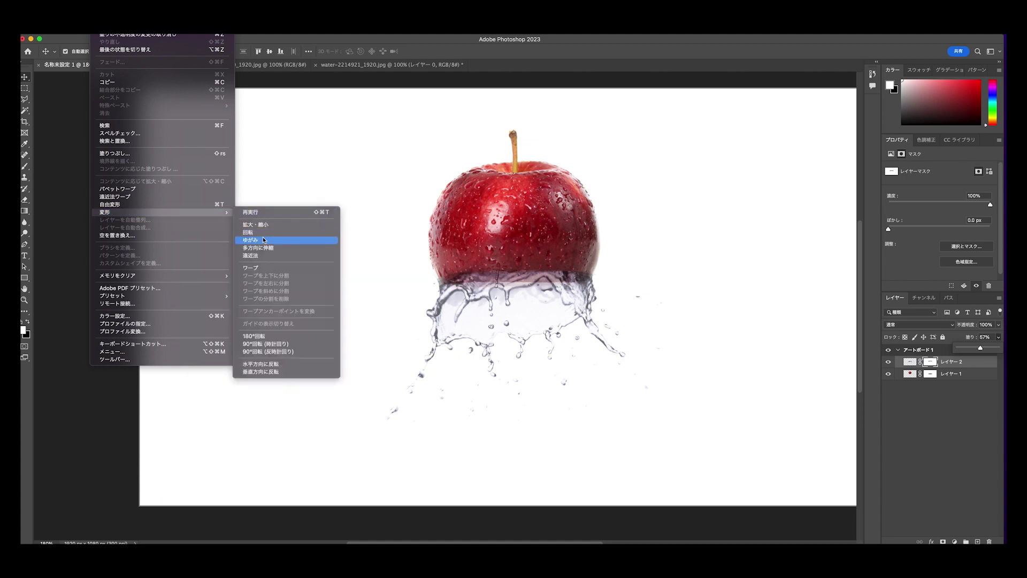
pyautogui.click(265, 267)
pyautogui.moveTo(507, 302); pyautogui.dragTo(513, 298)
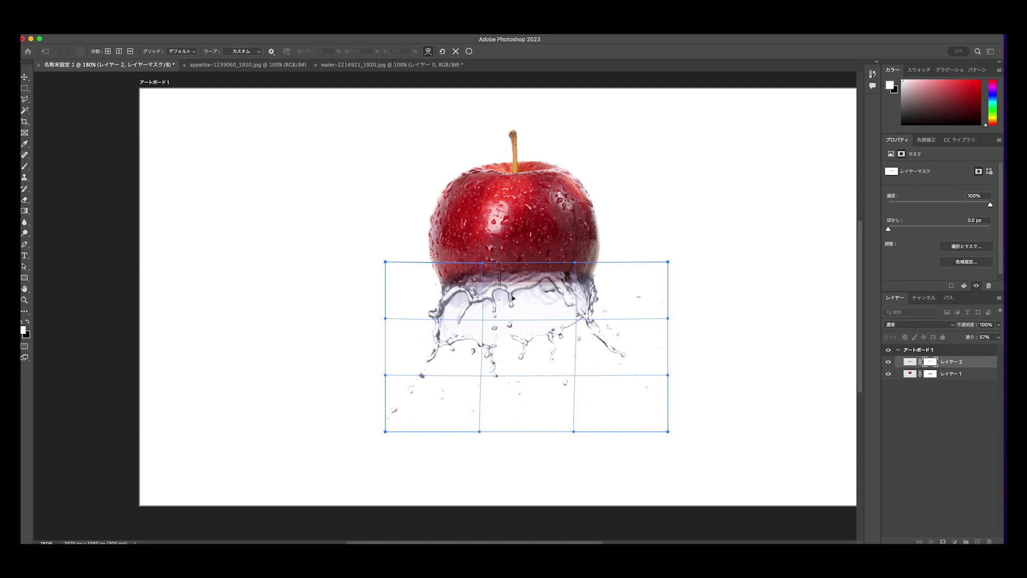
pyautogui.moveTo(386, 432); pyautogui.dragTo(385, 449)
pyautogui.moveTo(389, 320); pyautogui.dragTo(397, 320)
pyautogui.moveTo(385, 263); pyautogui.dragTo(383, 259)
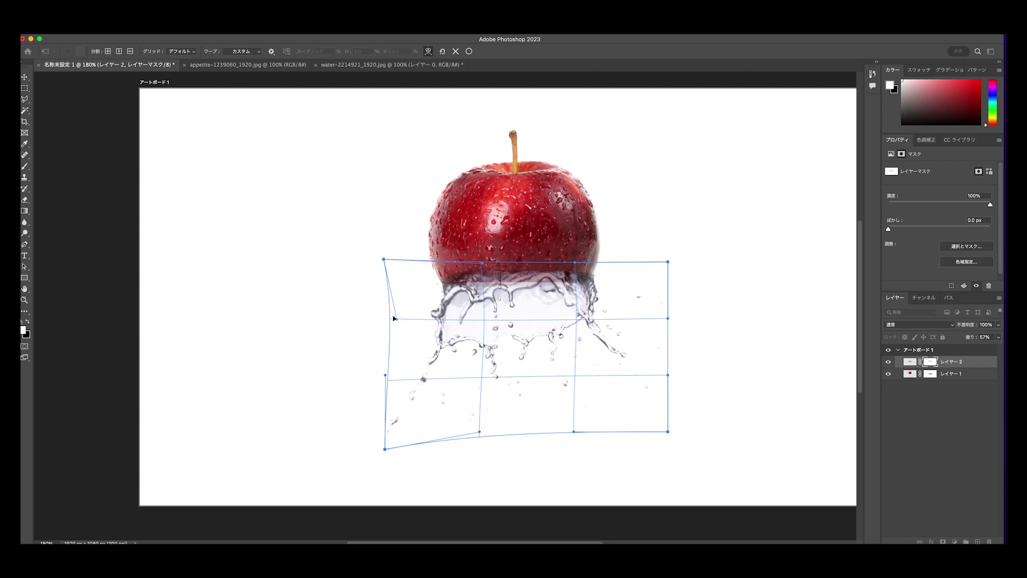
# Step: Warp the splash's top edge down to follow the apple's base, pull its right side slightly inward, and apply the warp
pyautogui.moveTo(668, 264)
pyautogui.mouseDown()
pyautogui.moveTo(666, 253)
pyautogui.moveTo(662, 262)
pyautogui.mouseUp()
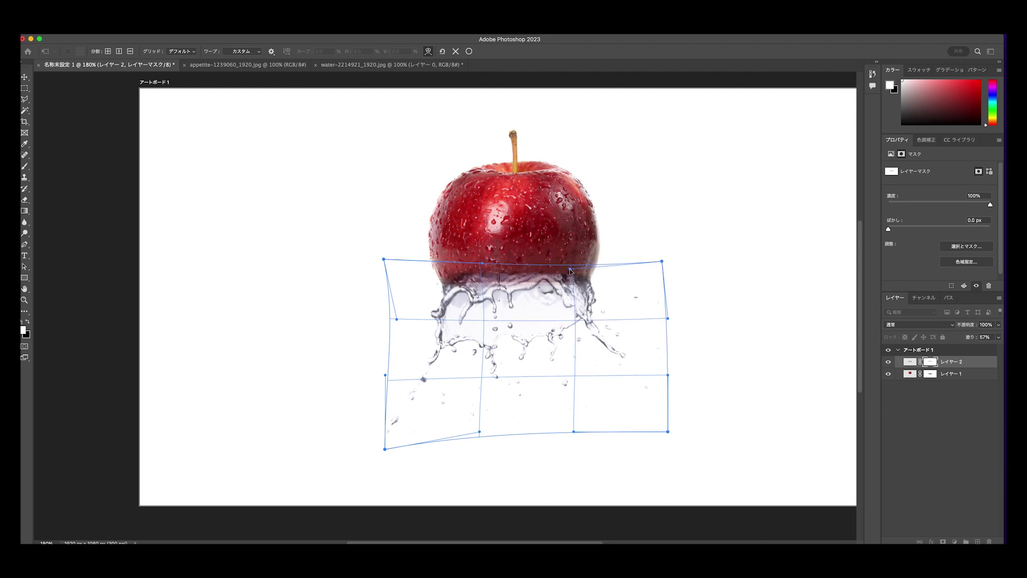
pyautogui.moveTo(486, 267); pyautogui.dragTo(485, 278)
pyautogui.moveTo(572, 272); pyautogui.dragTo(572, 274)
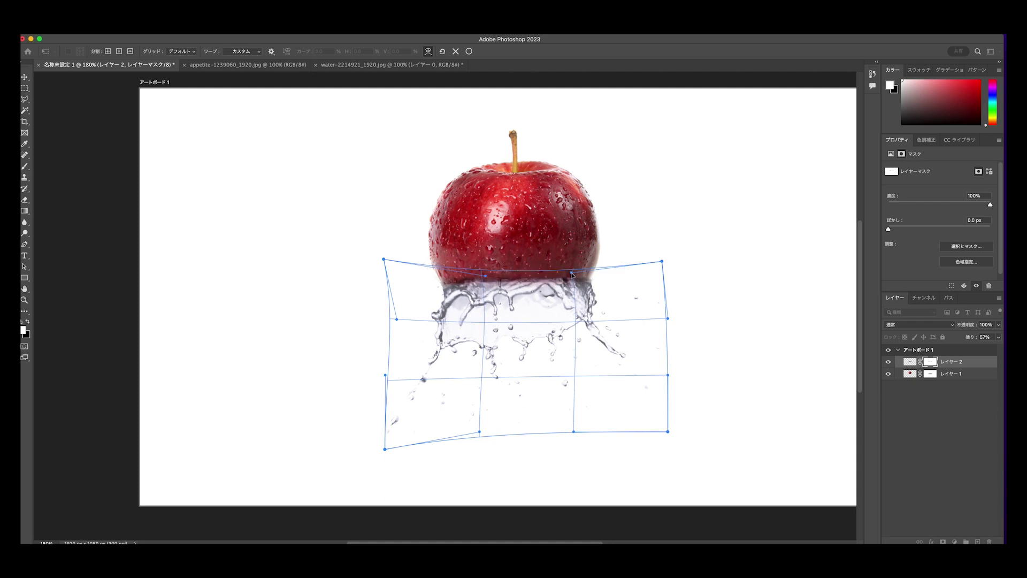
pyautogui.moveTo(667, 319); pyautogui.dragTo(662, 320)
pyautogui.press('Return')
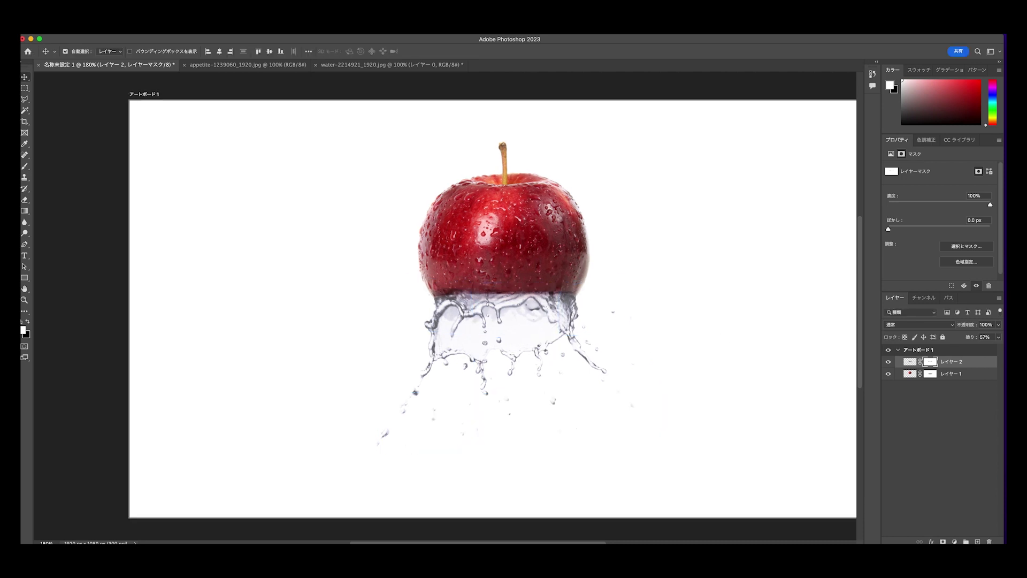
# Step: Raise the splash layer's fill to 100%
pyautogui.click(998, 337)
pyautogui.moveTo(980, 348); pyautogui.dragTo(1000, 348)
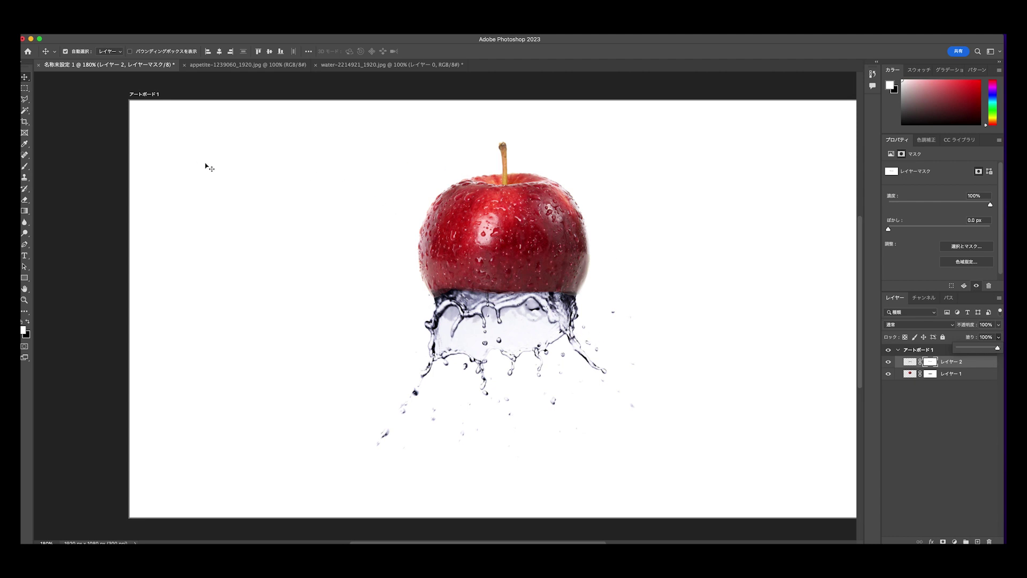
# Step: Apply Hue/Saturation to the apple layer with hue +2, saturation +50 and lightness +21
pyautogui.scroll(-1, 249, 208)
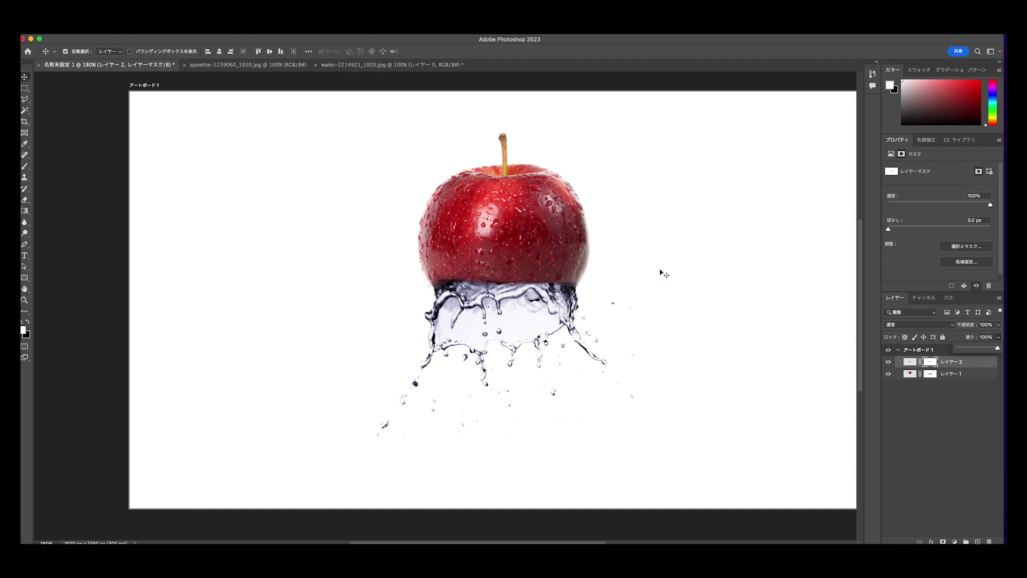
pyautogui.click(934, 372)
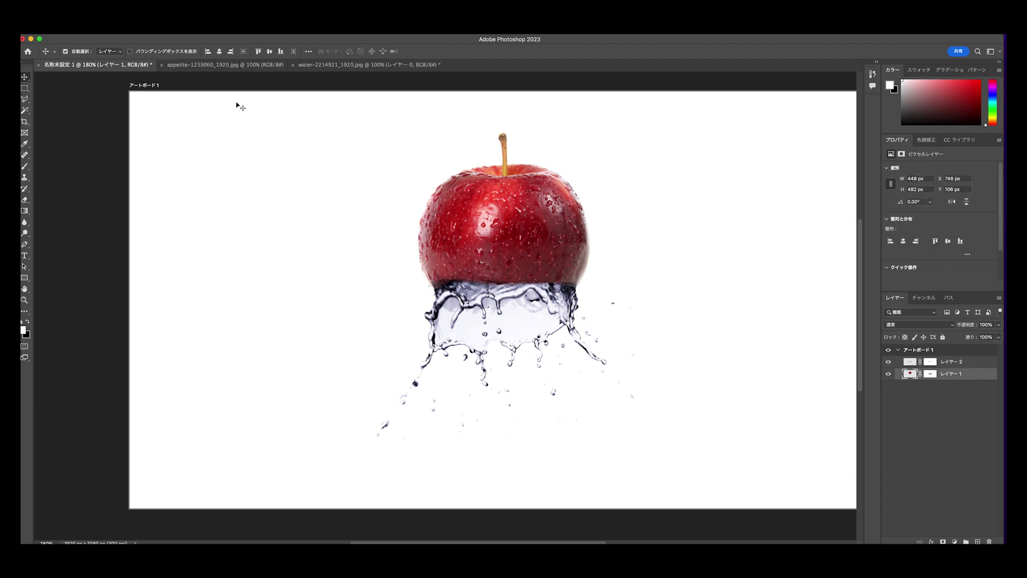
pyautogui.click(121, 25)
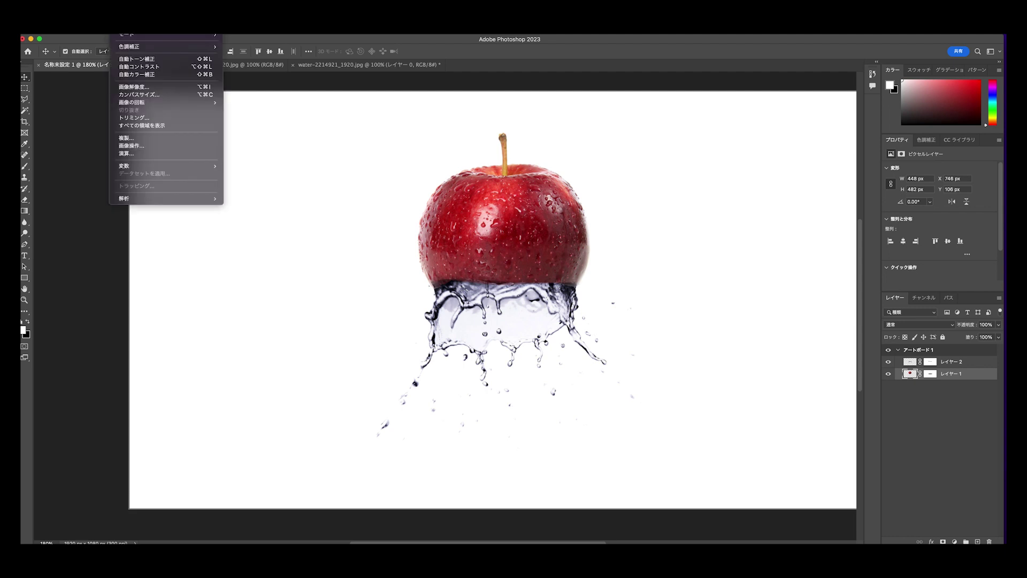
pyautogui.moveTo(133, 47)
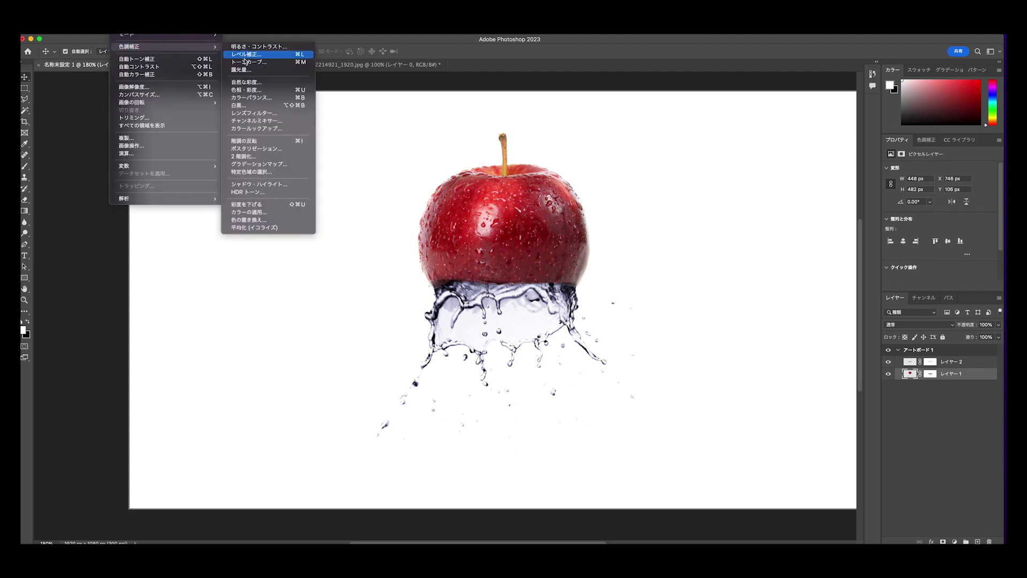
pyautogui.click(256, 91)
pyautogui.moveTo(732, 156); pyautogui.dragTo(787, 147)
pyautogui.moveTo(715, 223); pyautogui.dragTo(728, 226)
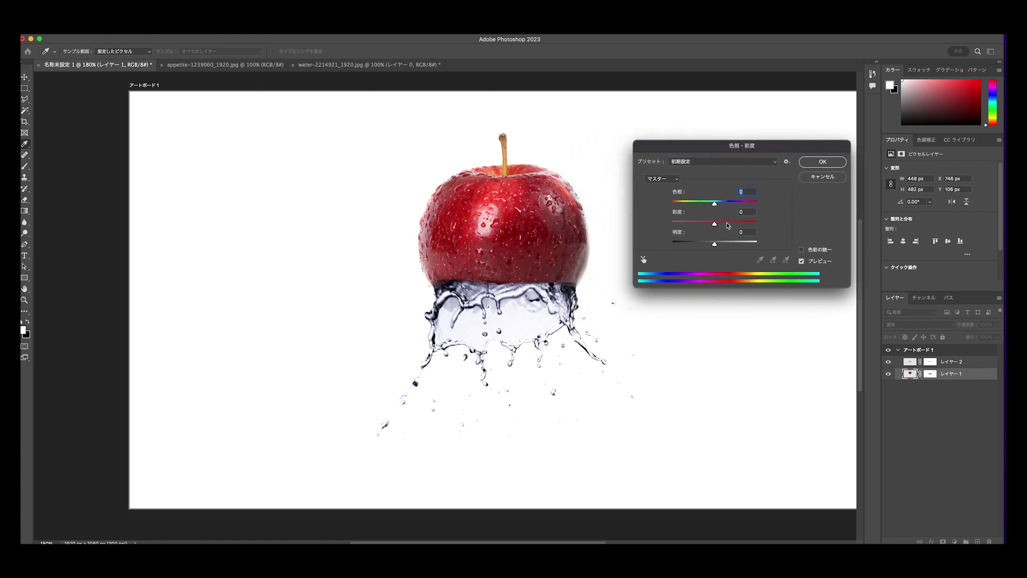
pyautogui.click(723, 244)
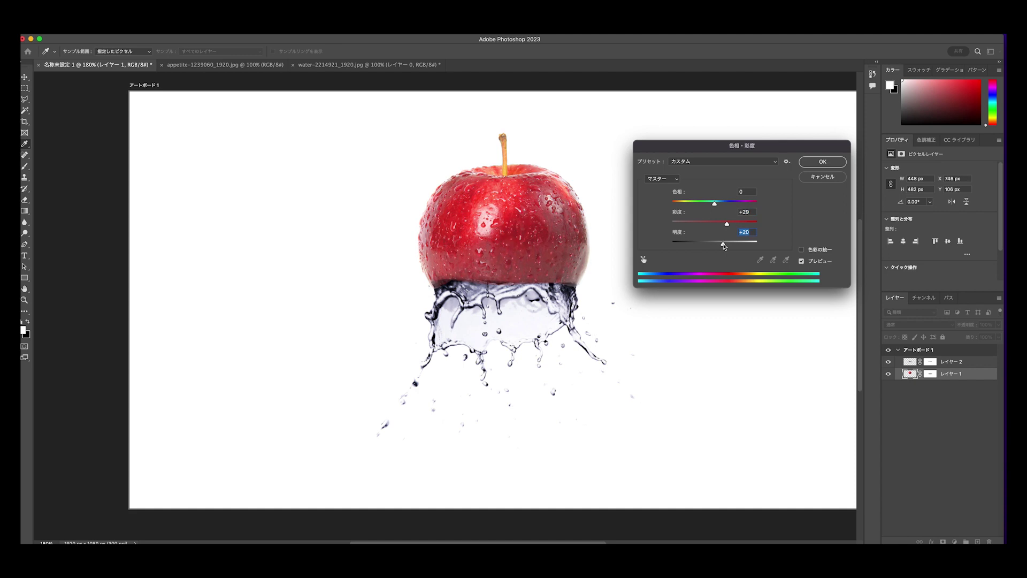
pyautogui.moveTo(721, 242); pyautogui.dragTo(718, 244)
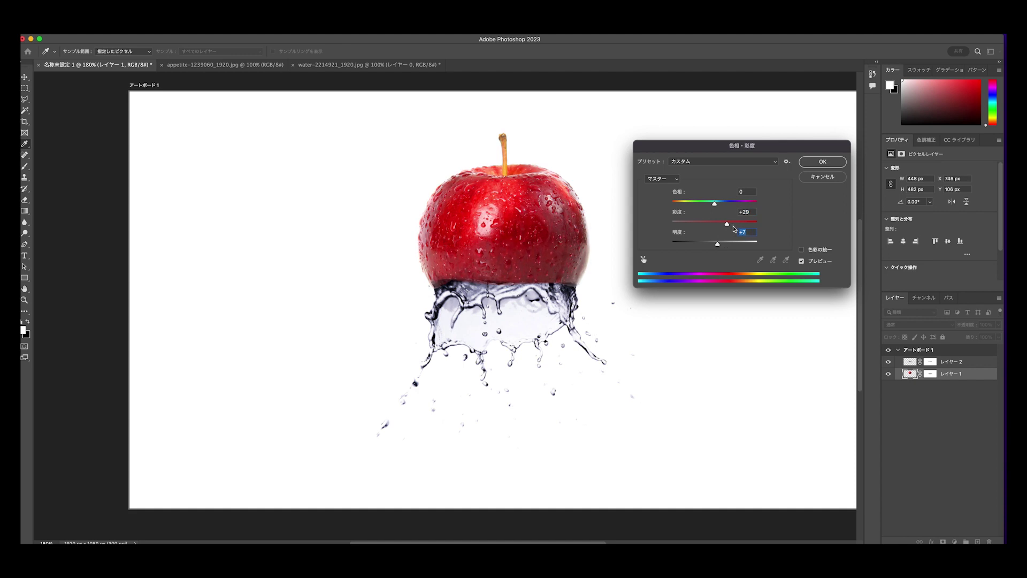
pyautogui.moveTo(715, 204); pyautogui.dragTo(715, 206)
pyautogui.moveTo(723, 243); pyautogui.dragTo(717, 208)
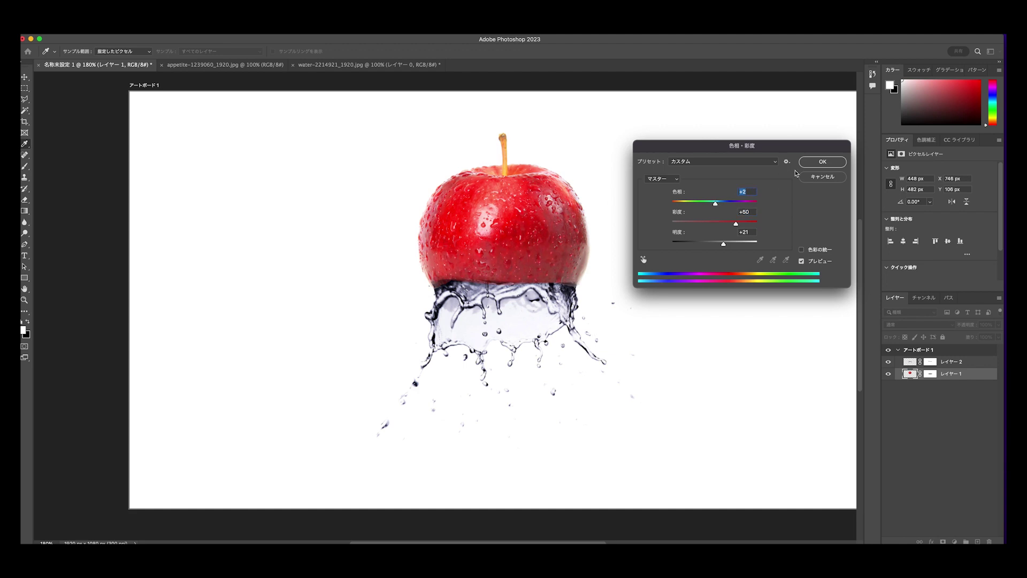
pyautogui.click(814, 164)
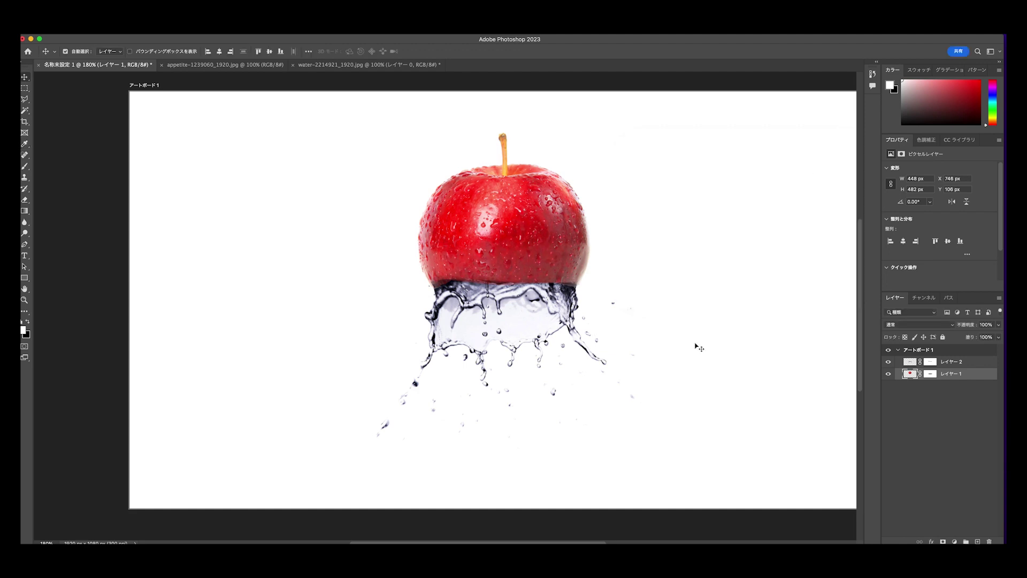
# Step: Open Hue/Saturation for the splash layer and set hue +106, saturation +100 and lightness +48
pyautogui.click(952, 366)
pyautogui.click(134, 27)
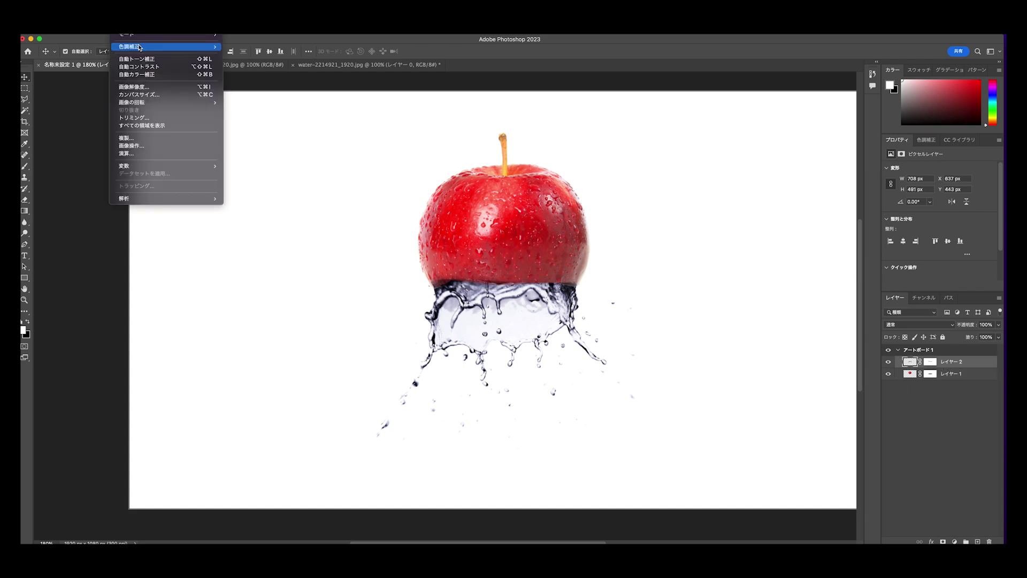
pyautogui.moveTo(138, 47)
pyautogui.click(248, 89)
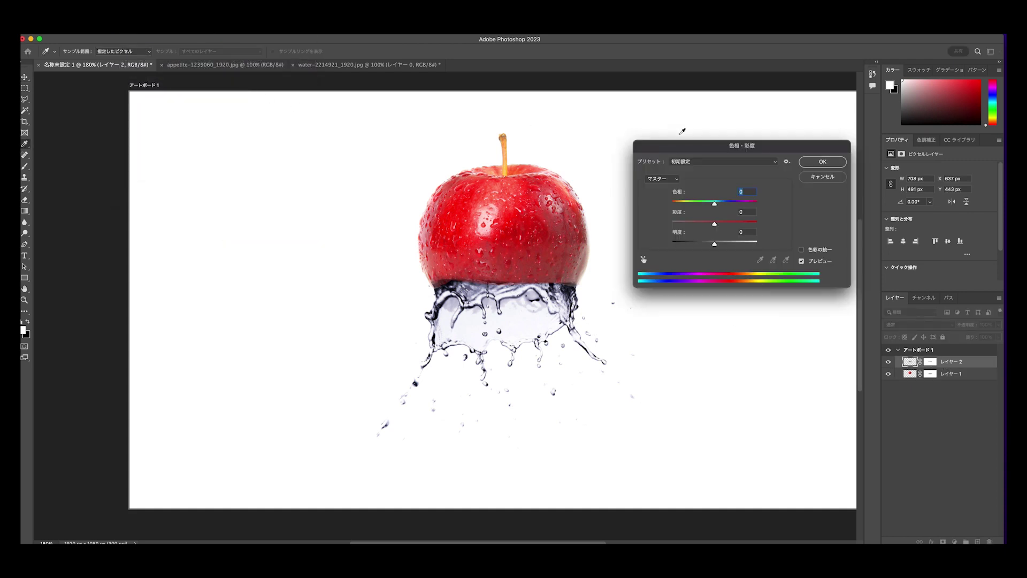
pyautogui.moveTo(731, 227); pyautogui.dragTo(744, 204)
pyautogui.moveTo(714, 244); pyautogui.dragTo(731, 244)
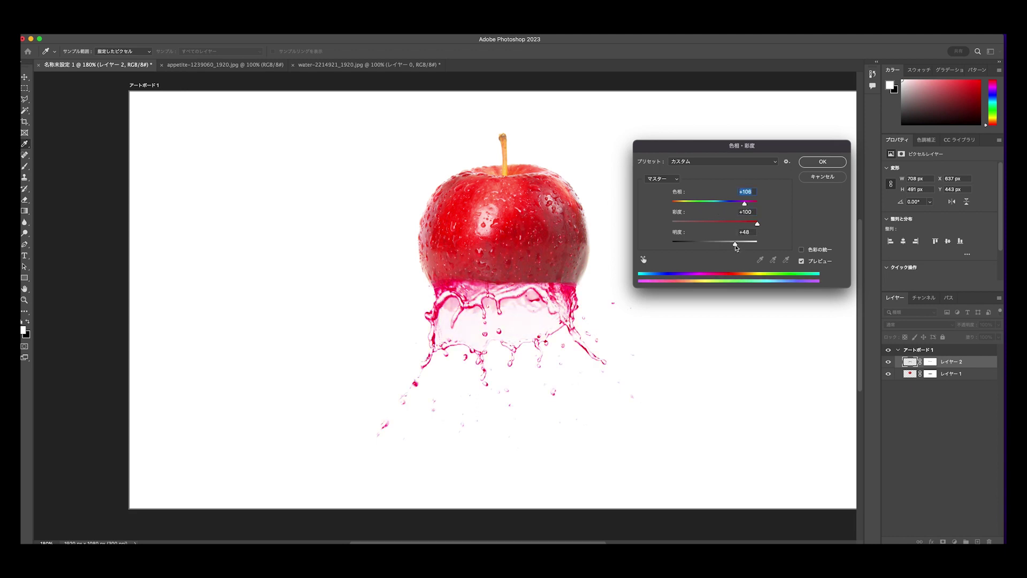
pyautogui.moveTo(736, 247); pyautogui.dragTo(736, 248)
pyautogui.click(735, 248)
# Step: Shift the splash's hue to +121 to match the red apple and apply the adjustment
pyautogui.click(760, 223)
pyautogui.moveTo(743, 204); pyautogui.dragTo(747, 205)
pyautogui.click(748, 206)
pyautogui.click(736, 244)
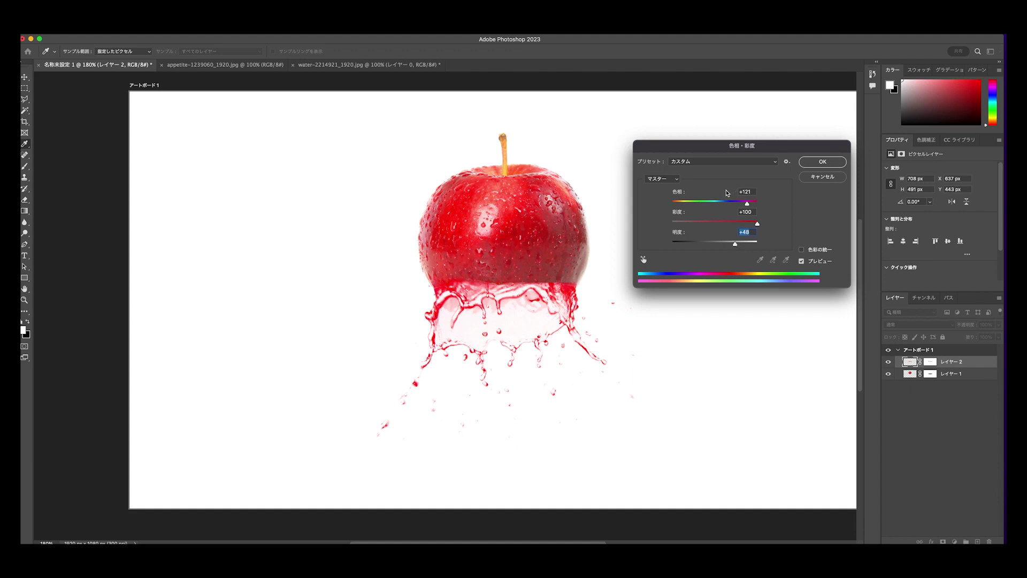
pyautogui.moveTo(749, 149); pyautogui.dragTo(641, 137)
pyautogui.click(716, 148)
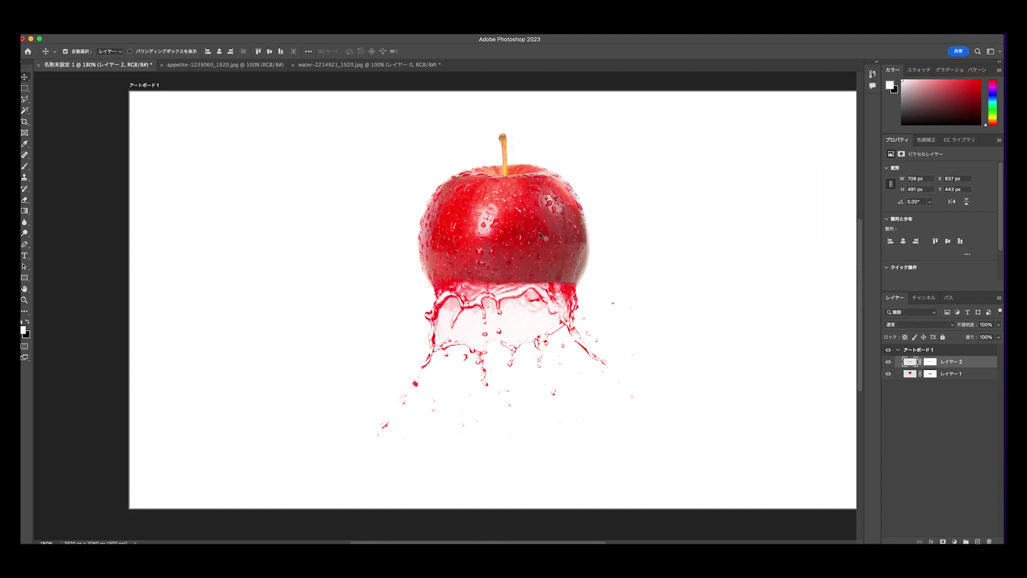
# Step: Set the recoloured splash layer's fill to 87% and select the artboard
pyautogui.click(998, 340)
pyautogui.moveTo(996, 348); pyautogui.dragTo(994, 349)
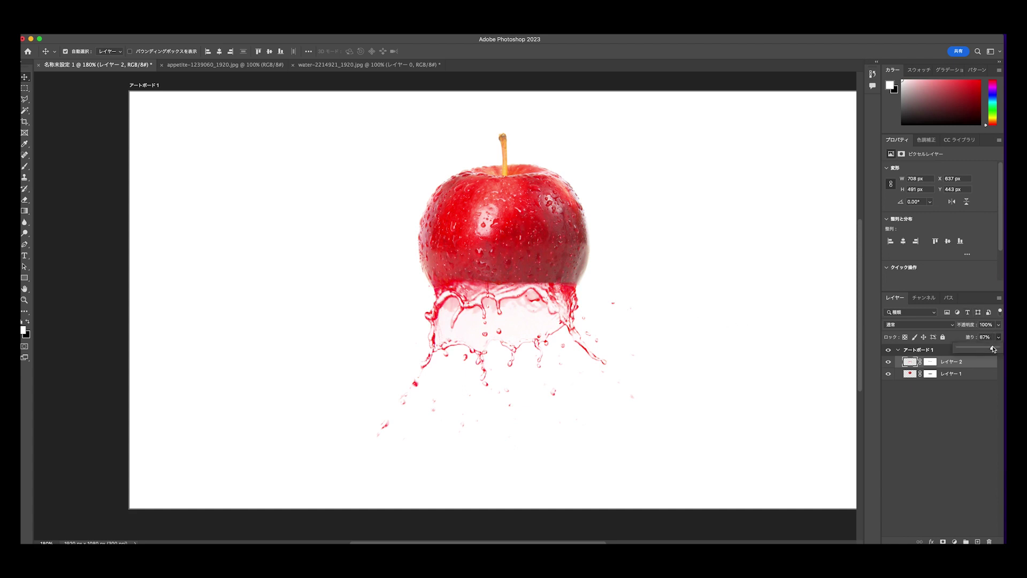
pyautogui.click(792, 307)
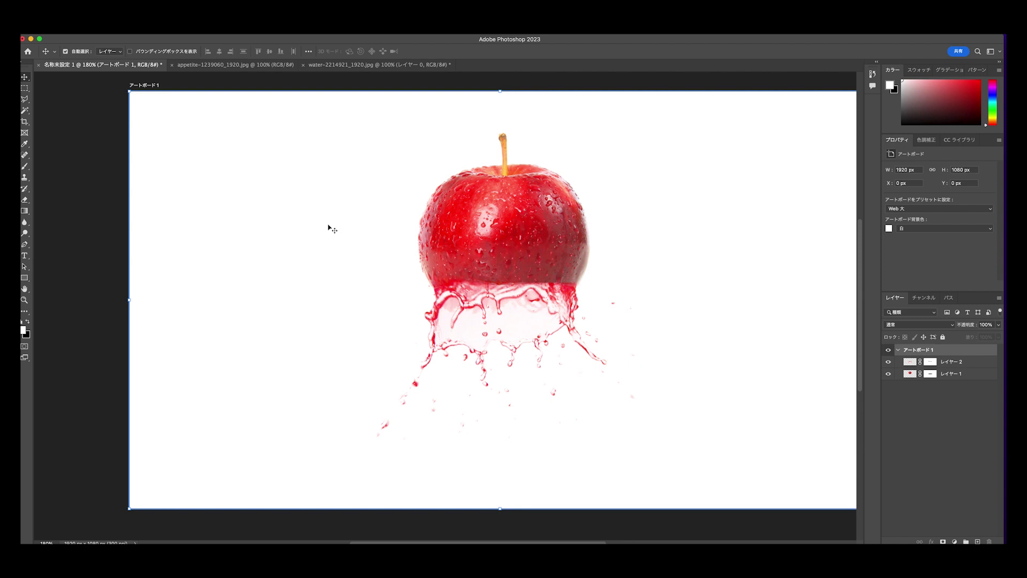
# Step: Edit the Gradient tool's pink-white-pink gradient, setting its left colour stop to pink #ffcdcd
pyautogui.click(25, 211)
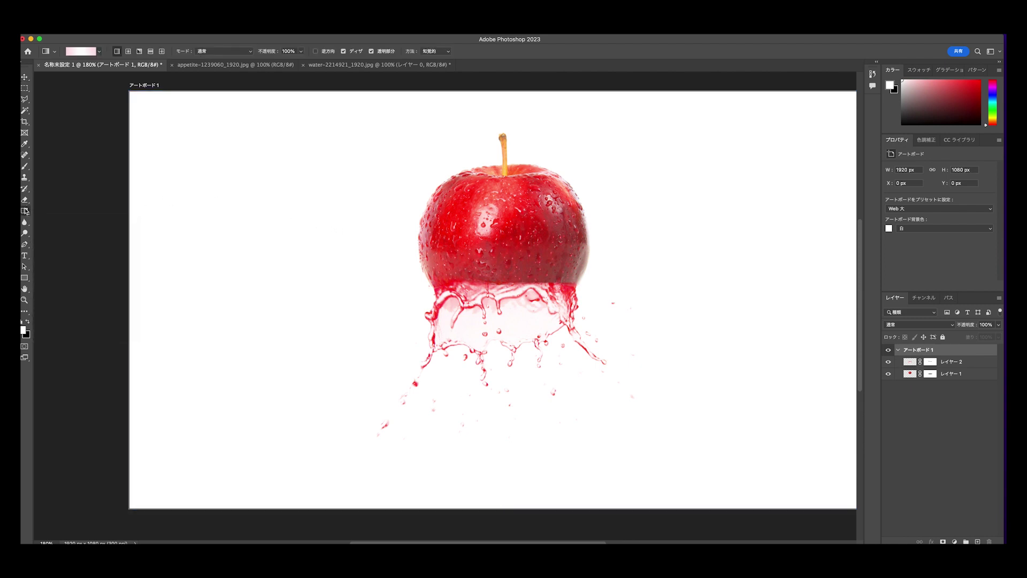
pyautogui.click(81, 51)
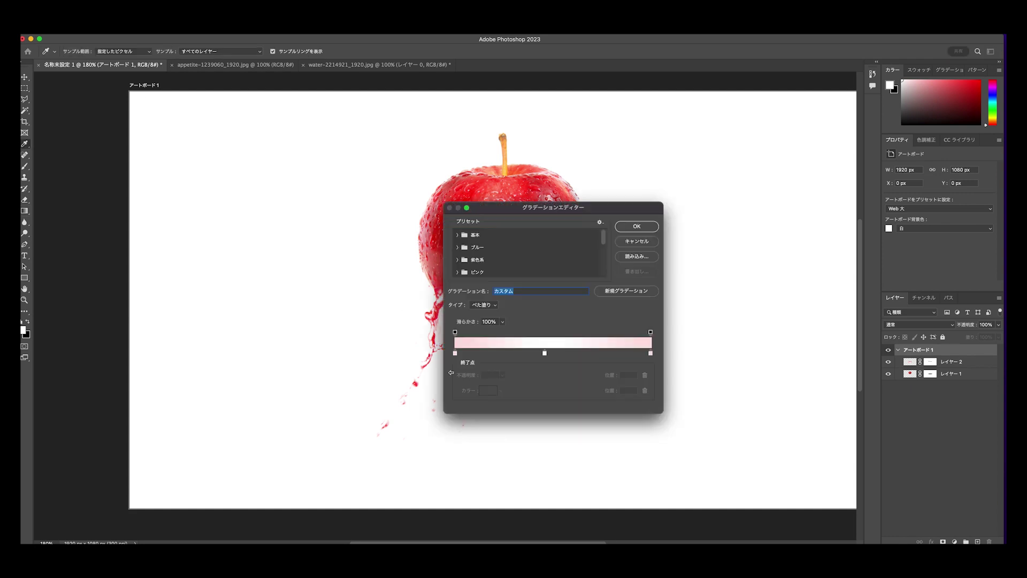
pyautogui.click(456, 355)
pyautogui.click(486, 390)
pyautogui.moveTo(451, 261); pyautogui.dragTo(466, 252)
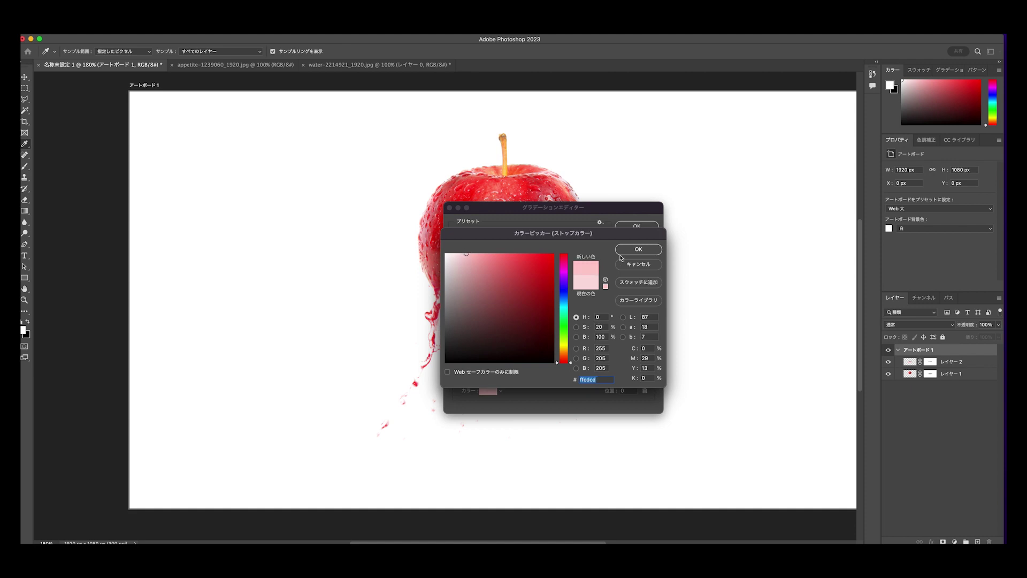
pyautogui.click(639, 249)
# Step: Set the gradient's right colour stop to a slightly deeper light pink at location 99 and accept the gradient
pyautogui.click(650, 353)
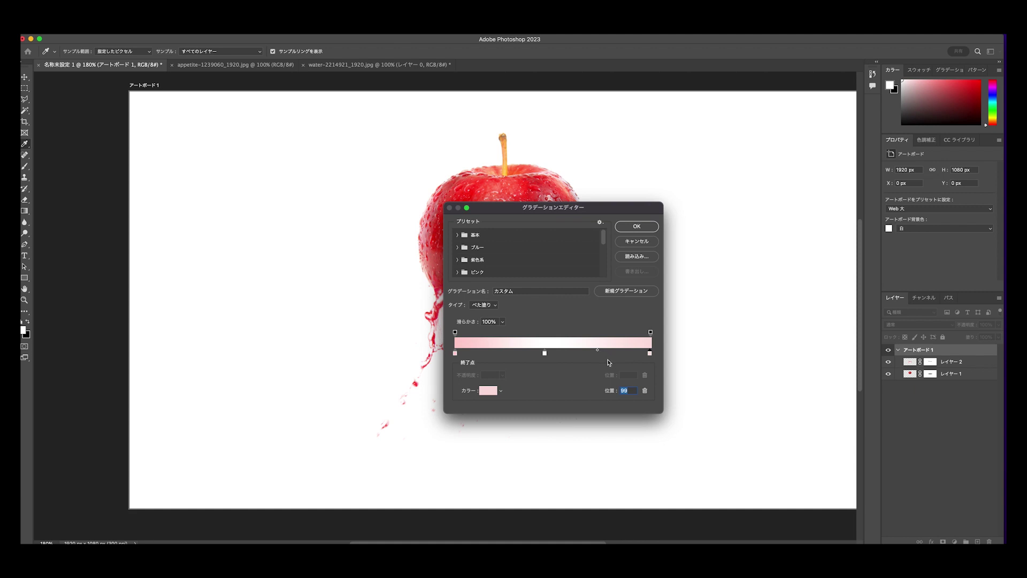
pyautogui.click(487, 391)
pyautogui.moveTo(461, 258); pyautogui.dragTo(462, 255)
pyautogui.click(638, 249)
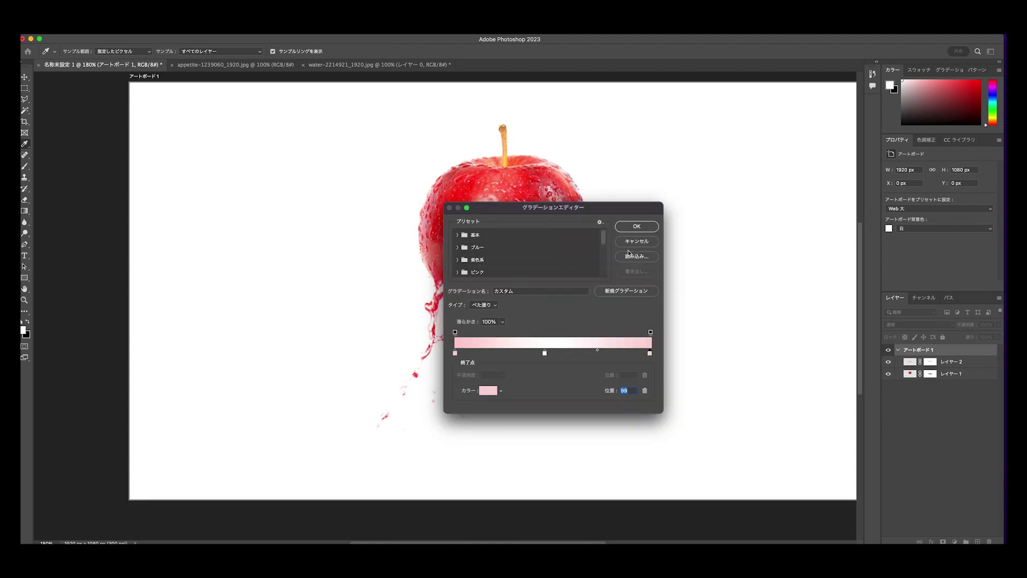
pyautogui.click(637, 225)
# Step: Add a new empty layer above the splash layer
pyautogui.scroll(2, 717, 213)
pyautogui.hscroll(2, 717, 213)
pyautogui.click(977, 541)
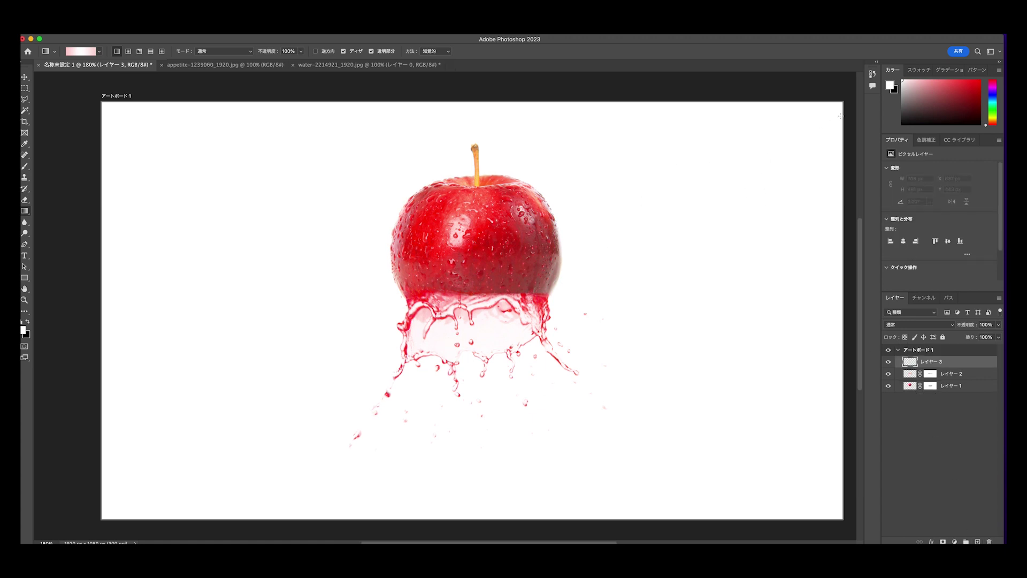
# Step: Move the empty layer beneath the apple layer and fill it with the pink-white-pink gradient running diagonally across the artboard
pyautogui.moveTo(966, 362); pyautogui.dragTo(962, 391)
pyautogui.moveTo(844, 125); pyautogui.dragTo(84, 442)
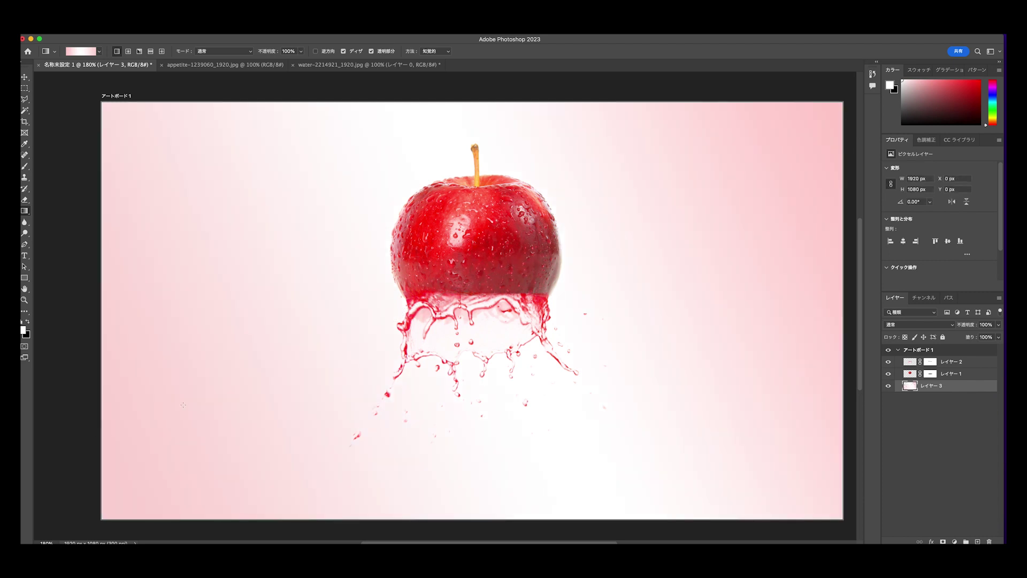
pyautogui.click(1000, 338)
# Step: Edit the Gradient tool's gradient, setting its left colour stop to bright red #ff4040
pyautogui.click(75, 51)
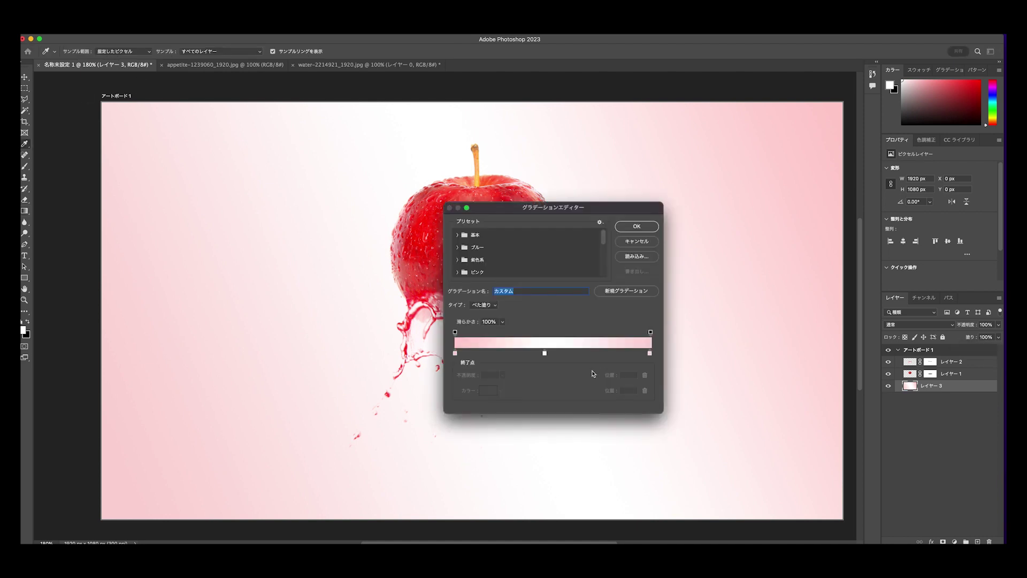
pyautogui.click(454, 354)
pyautogui.click(484, 389)
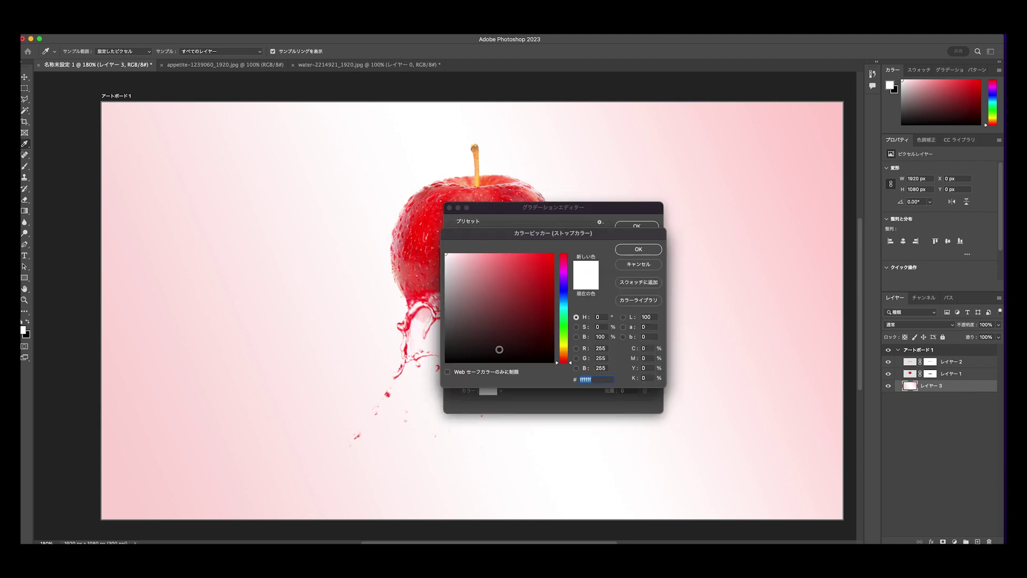
pyautogui.click(523, 250)
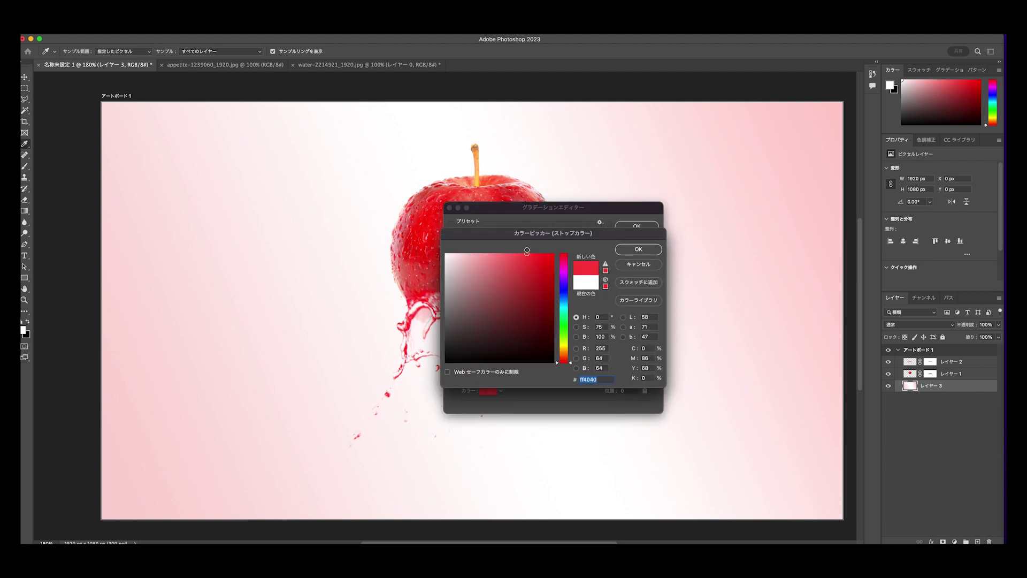
pyautogui.click(638, 249)
# Step: Set the gradient's right colour stop to bright red #ff3d3d
pyautogui.click(651, 355)
pyautogui.click(496, 392)
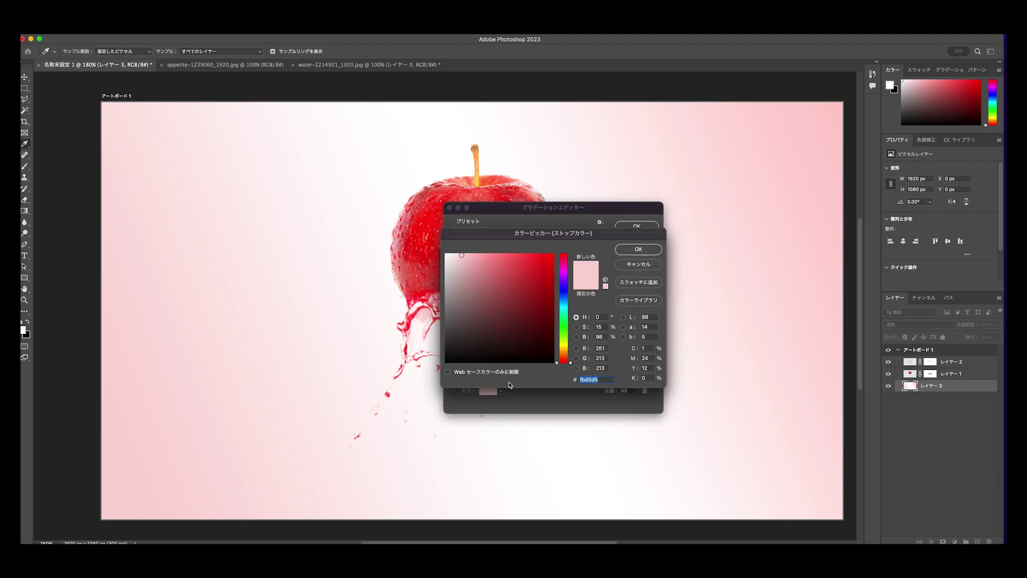
pyautogui.moveTo(549, 255); pyautogui.dragTo(530, 248)
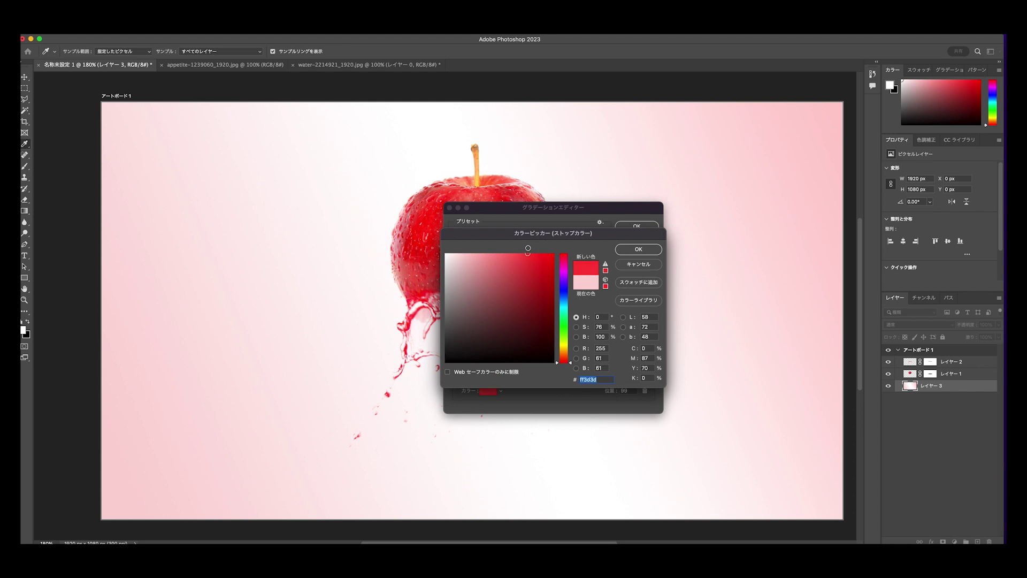
pyautogui.click(638, 249)
pyautogui.scroll(-1, 799, 132)
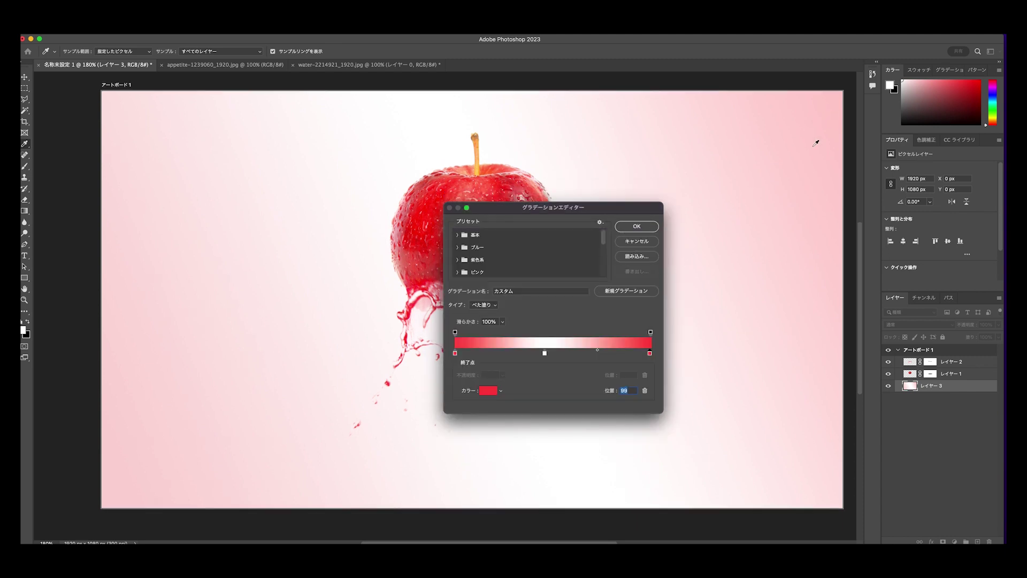
# Step: Accept the edited gradient and refill the background layer diagonally with the red-white-red gradient
pyautogui.click(637, 227)
pyautogui.moveTo(852, 113); pyautogui.dragTo(107, 431)
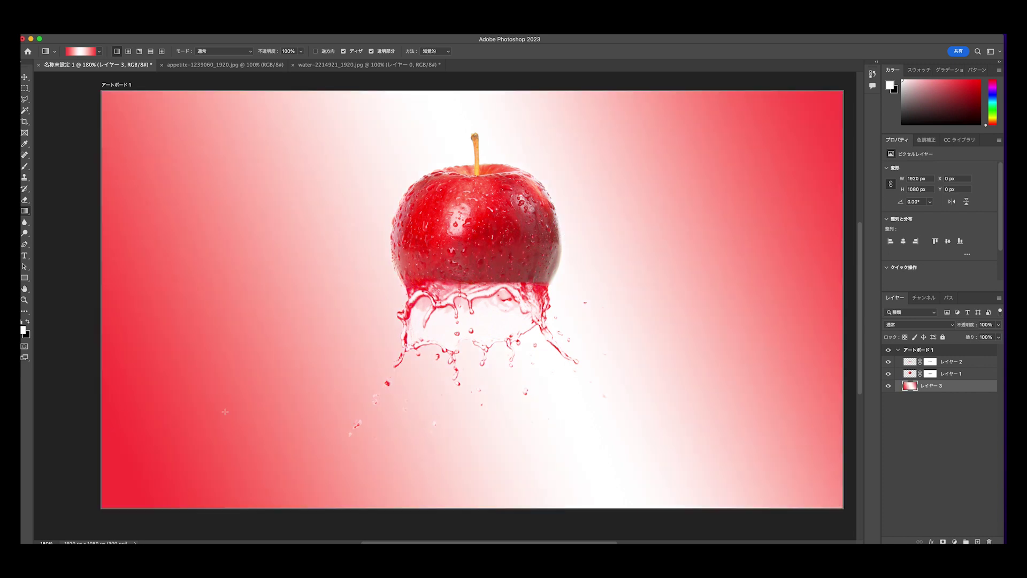
pyautogui.scroll(-2, 589, 394)
# Step: Set the gradient layer's blend mode to Hard Light and lower its fill to soften the red corners
pyautogui.click(952, 325)
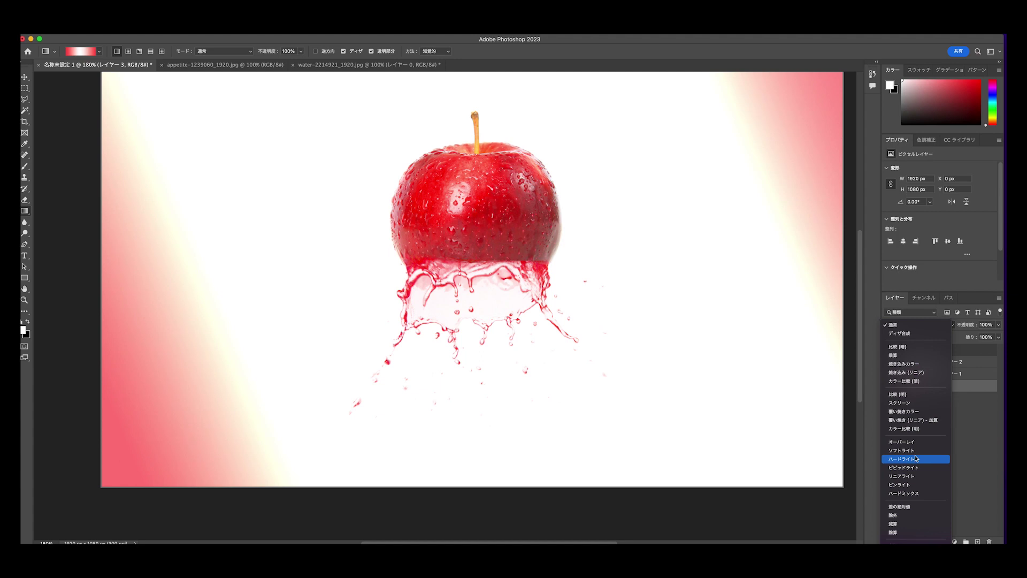
pyautogui.click(916, 458)
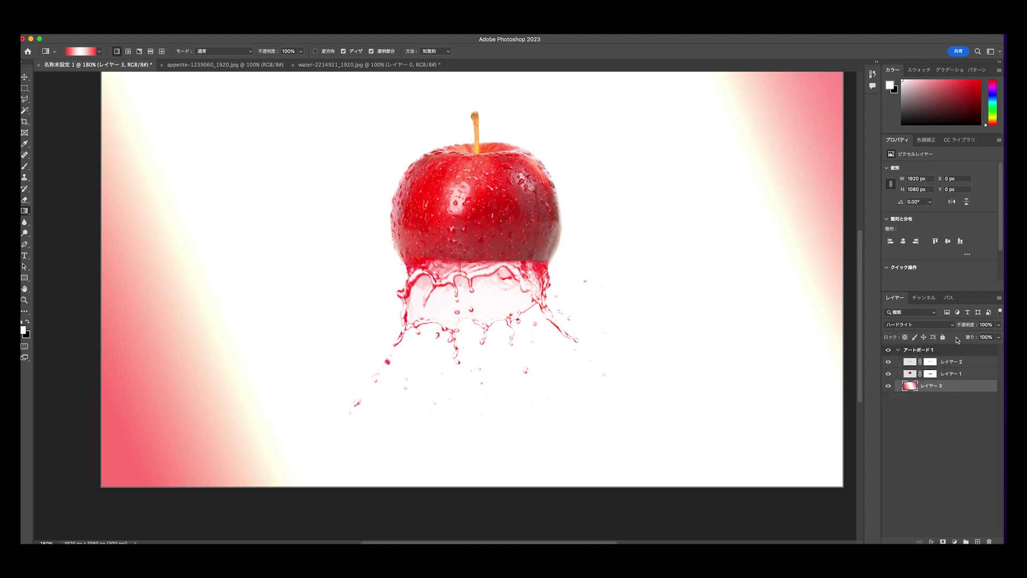
pyautogui.click(996, 338)
pyautogui.moveTo(998, 348); pyautogui.dragTo(975, 350)
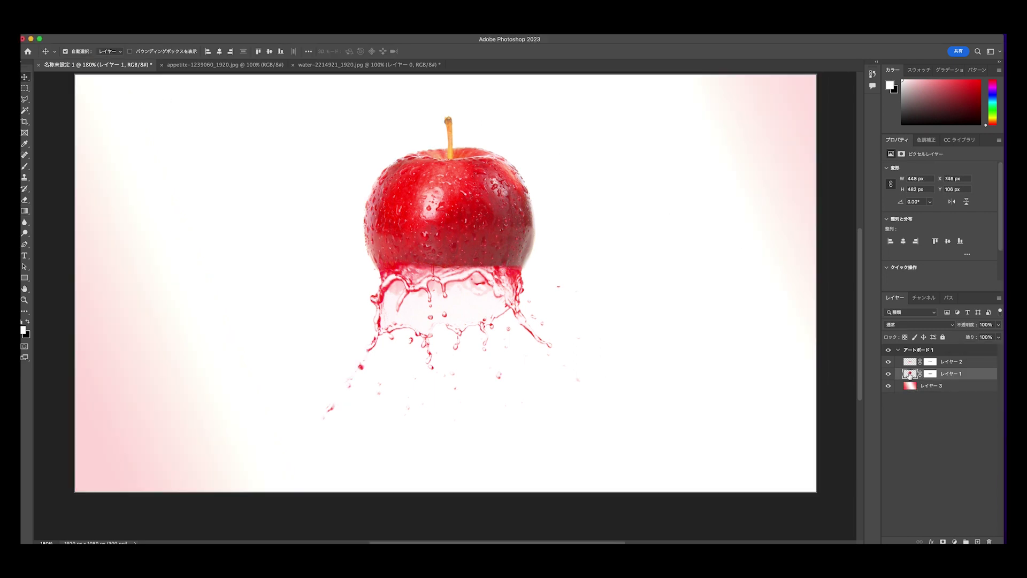
# Step: Set up the Dodge tool for the apple layer with the Highlights range and 31% exposure
pyautogui.click(26, 234)
pyautogui.rightClick(27, 235)
pyautogui.click(50, 235)
pyautogui.click(147, 52)
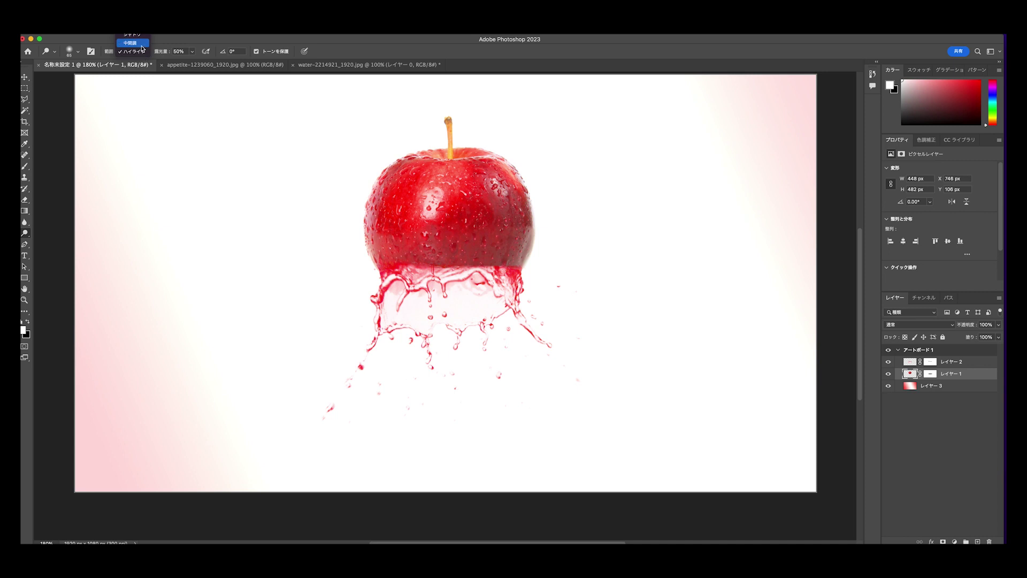
pyautogui.click(133, 52)
pyautogui.click(192, 51)
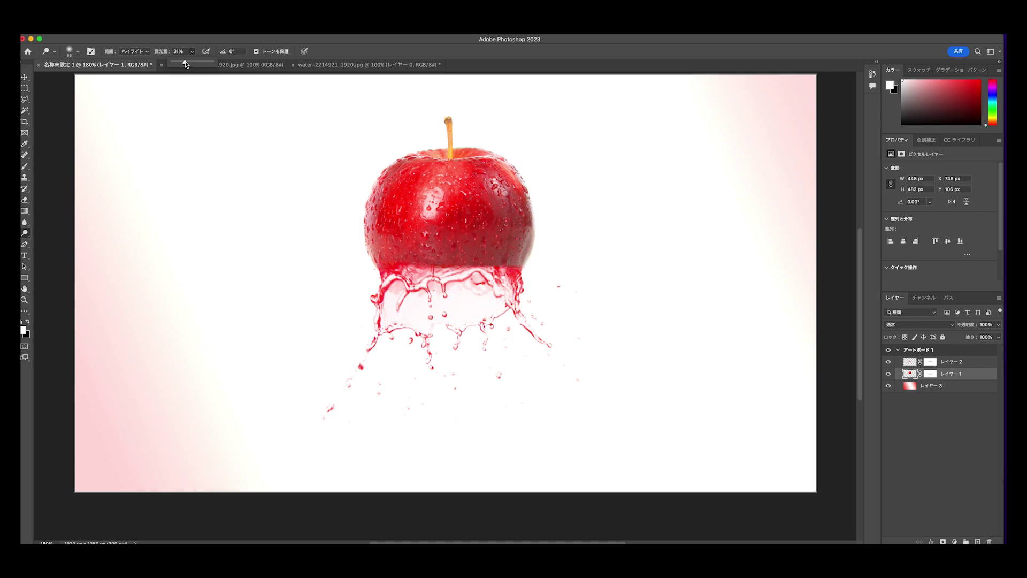
pyautogui.click(475, 137)
# Step: Dodge the dark areas on the apple's upper right, right side and lower part to brighten them
pyautogui.moveTo(472, 162)
pyautogui.mouseDown()
pyautogui.moveTo(533, 220)
pyautogui.moveTo(487, 187)
pyautogui.mouseUp()
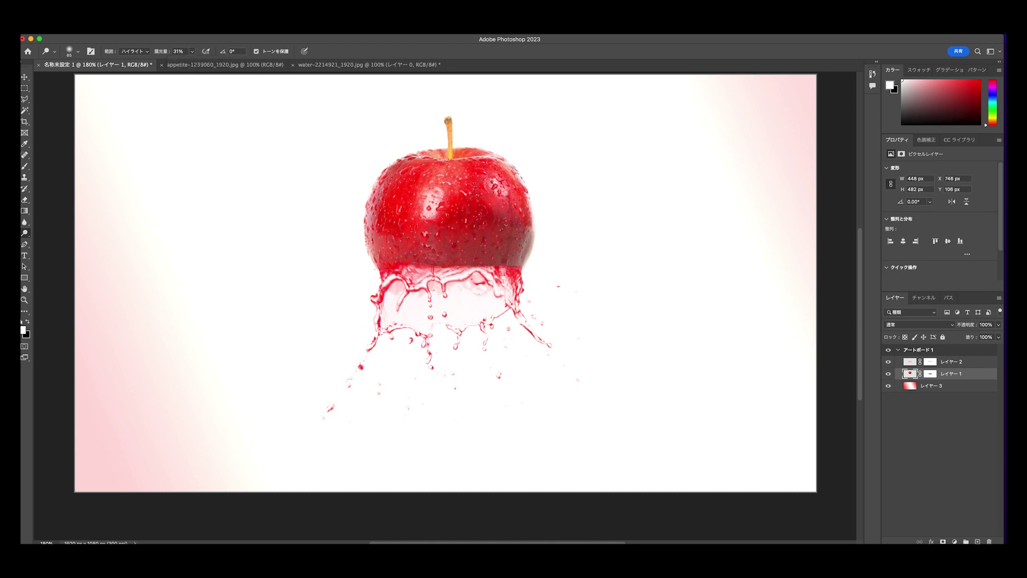
pyautogui.moveTo(523, 222)
pyautogui.mouseDown()
pyautogui.moveTo(530, 238)
pyautogui.moveTo(465, 201)
pyautogui.mouseUp()
pyautogui.moveTo(530, 229)
pyautogui.mouseDown()
pyautogui.moveTo(464, 216)
pyautogui.moveTo(514, 222)
pyautogui.moveTo(537, 241)
pyautogui.moveTo(437, 220)
pyautogui.moveTo(530, 262)
pyautogui.moveTo(486, 242)
pyautogui.moveTo(516, 263)
pyautogui.moveTo(435, 236)
pyautogui.moveTo(408, 213)
pyautogui.moveTo(448, 250)
pyautogui.moveTo(464, 258)
pyautogui.moveTo(393, 183)
pyautogui.moveTo(410, 162)
pyautogui.moveTo(394, 184)
pyautogui.moveTo(407, 239)
pyautogui.moveTo(486, 267)
pyautogui.moveTo(414, 257)
pyautogui.mouseUp()
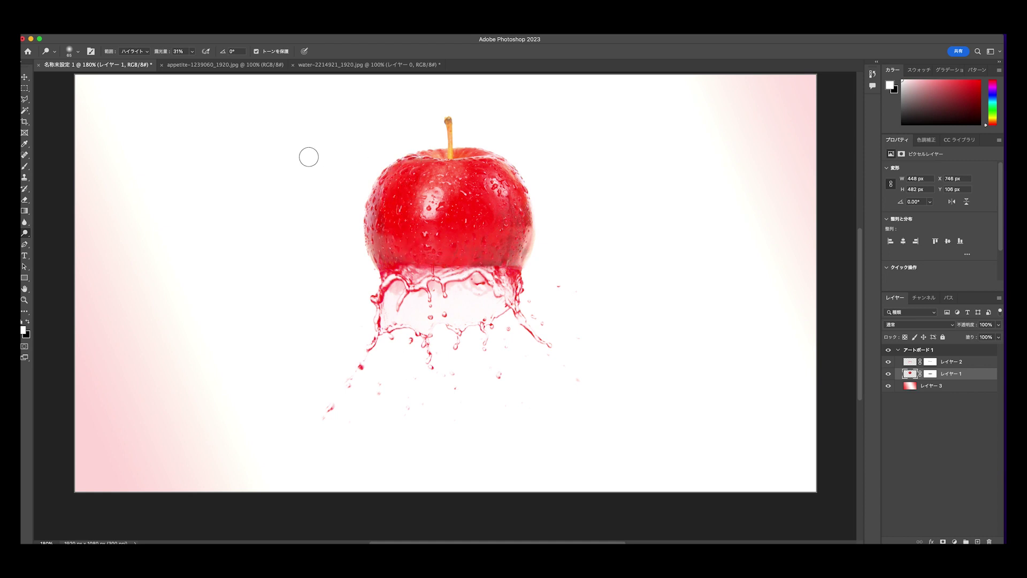
# Step: Raise the Dodge exposure to 51% and brighten the apple's right edge and lower right area
pyautogui.click(190, 52)
pyautogui.click(531, 199)
pyautogui.moveTo(514, 220)
pyautogui.mouseDown()
pyautogui.moveTo(513, 253)
pyautogui.moveTo(489, 252)
pyautogui.mouseUp()
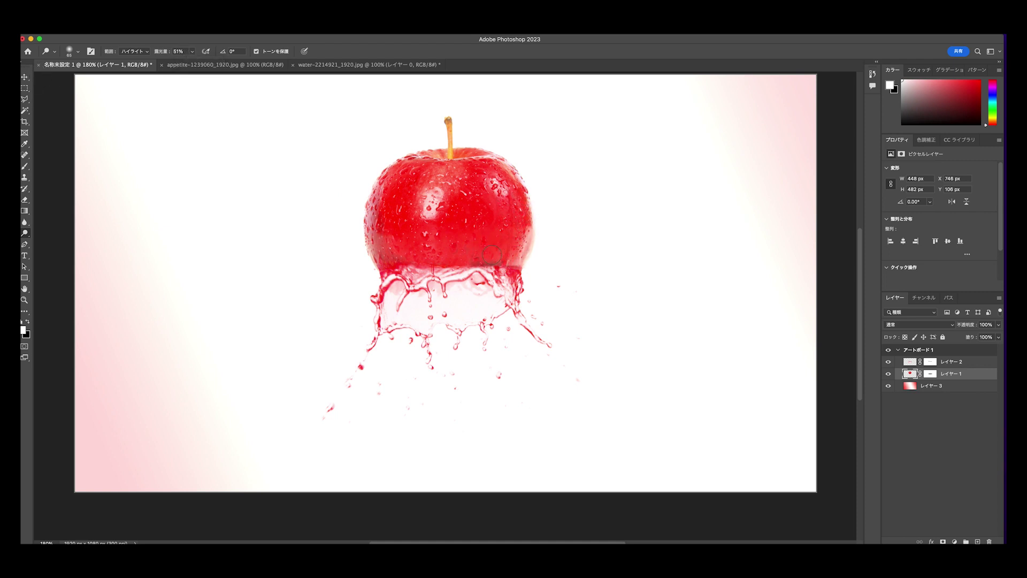